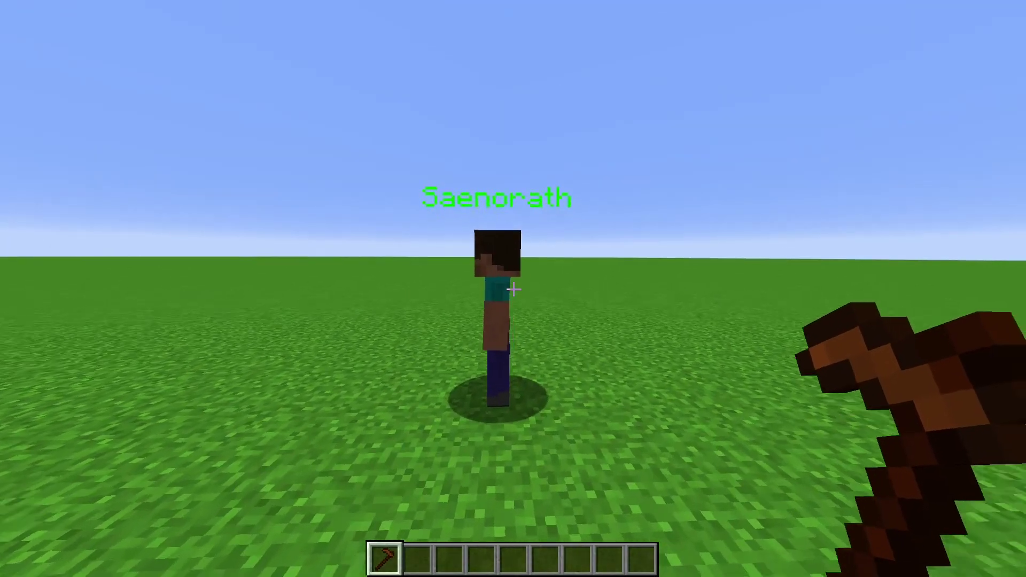
Open the NPC's global dialog settings and add a dialog category named "Dialog Category"
right_click(513, 288)
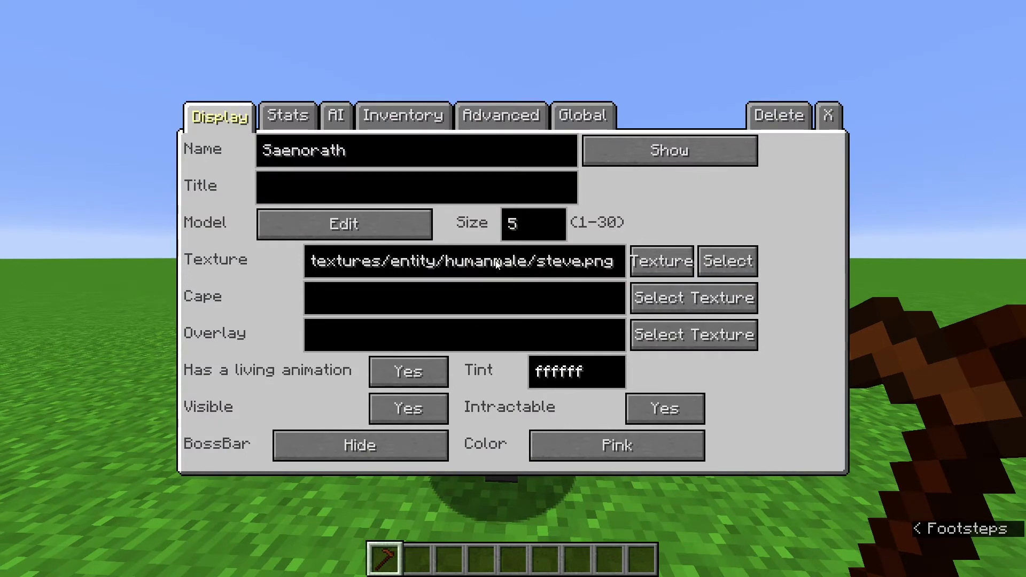
left_click(597, 120)
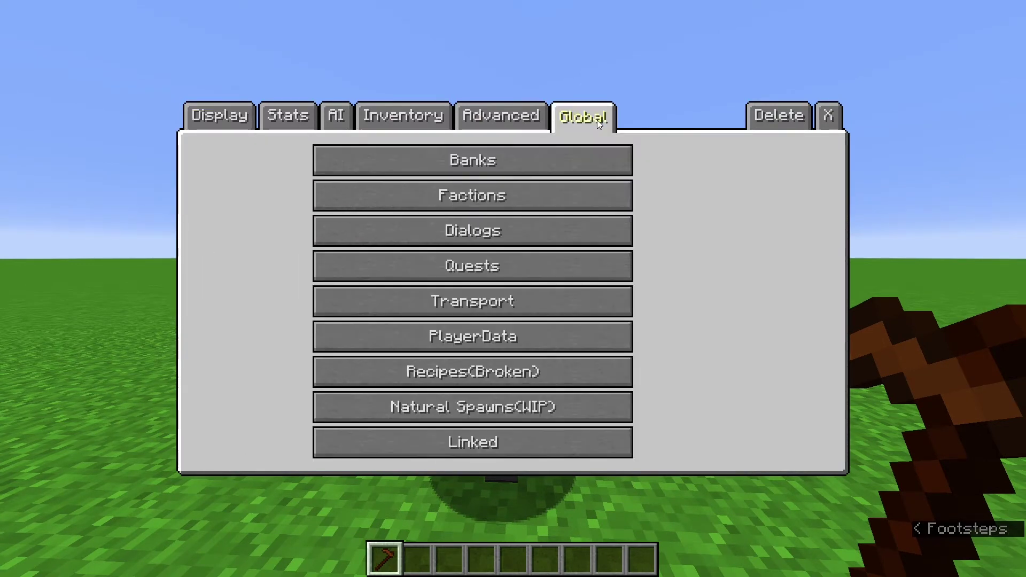
left_click(540, 230)
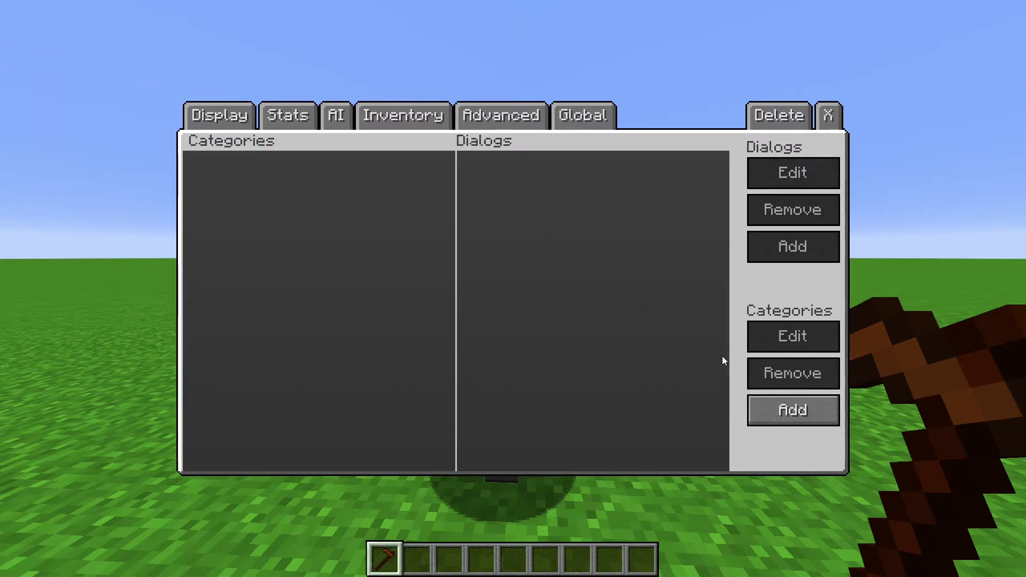
left_click(807, 411)
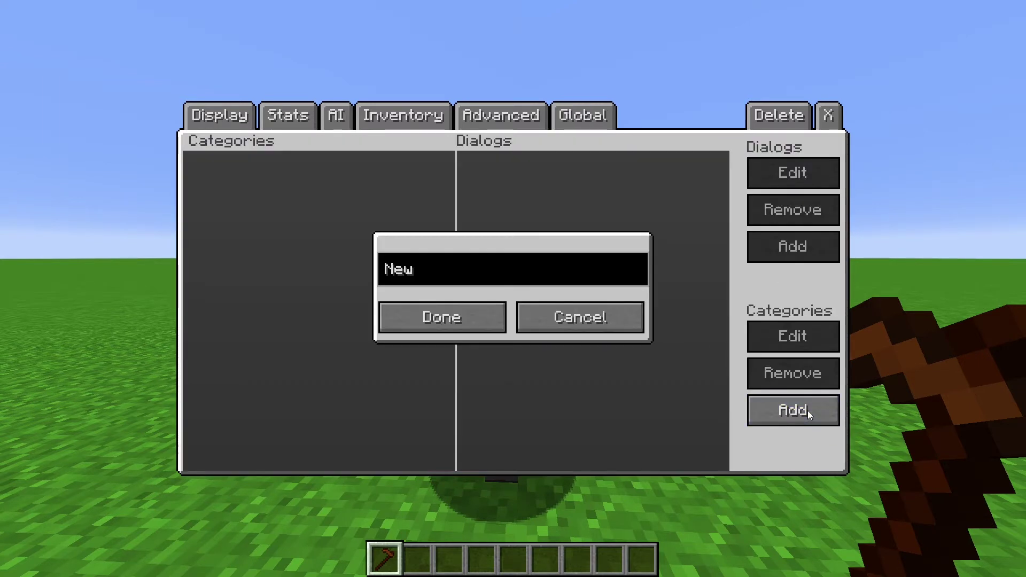
left_click(449, 268)
key("ctrl+a")
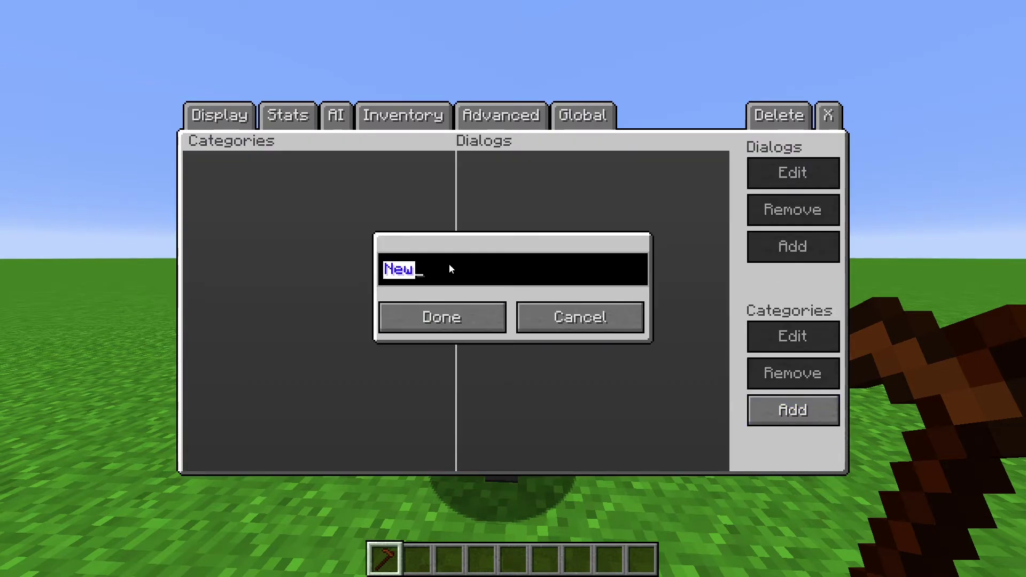
type("Dialog C")
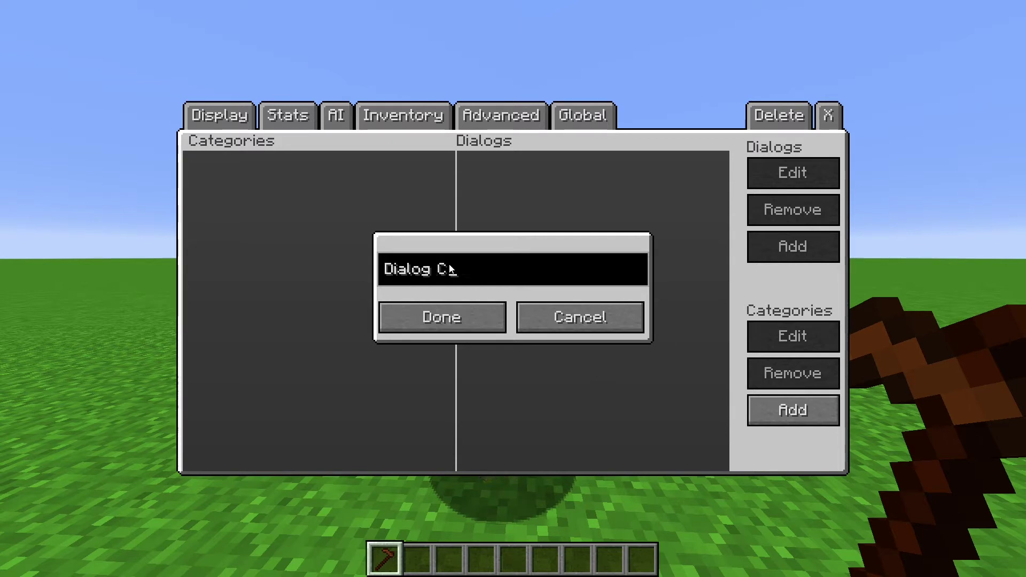
type("ategory")
left_click(433, 310)
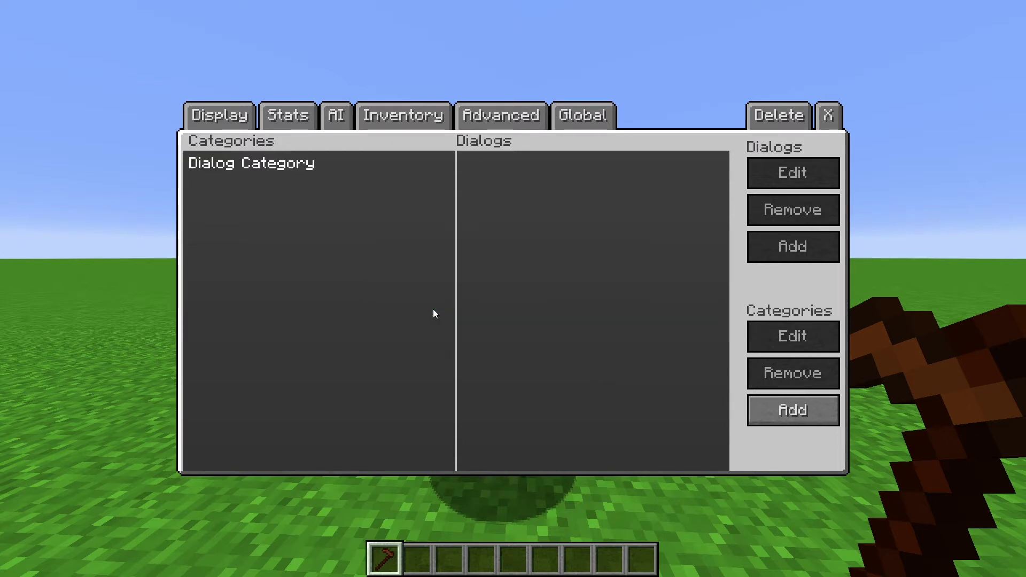
Add a dialog named "Dialog 1" to Dialog Category
left_click(416, 170)
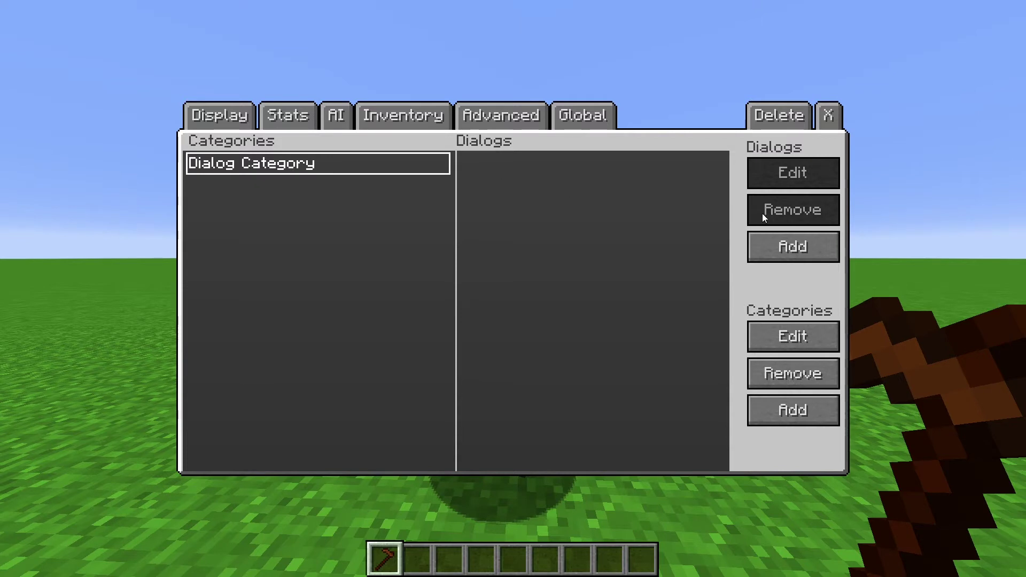
left_click(801, 256)
key("ctrl+a")
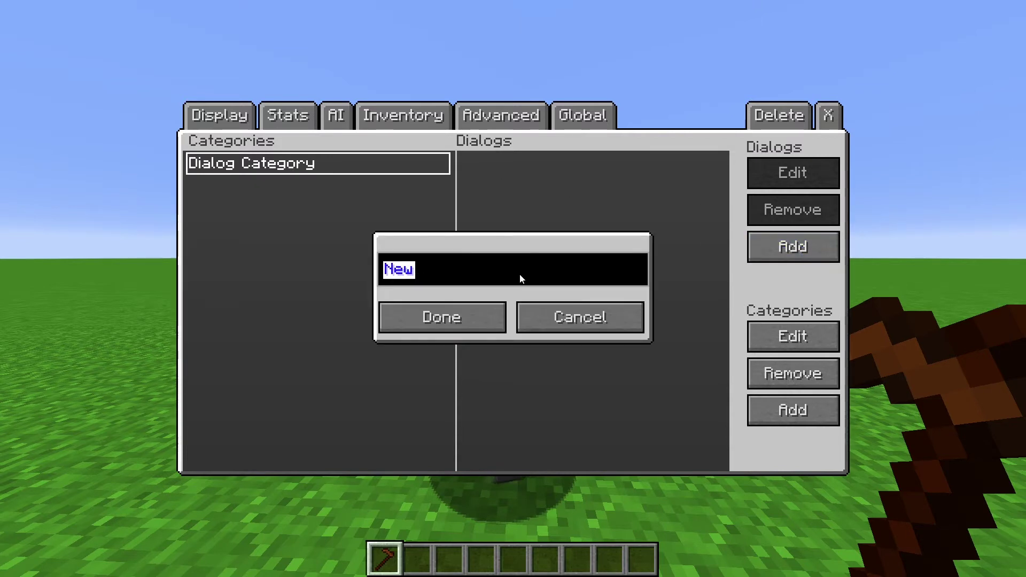
type("Dialog 1")
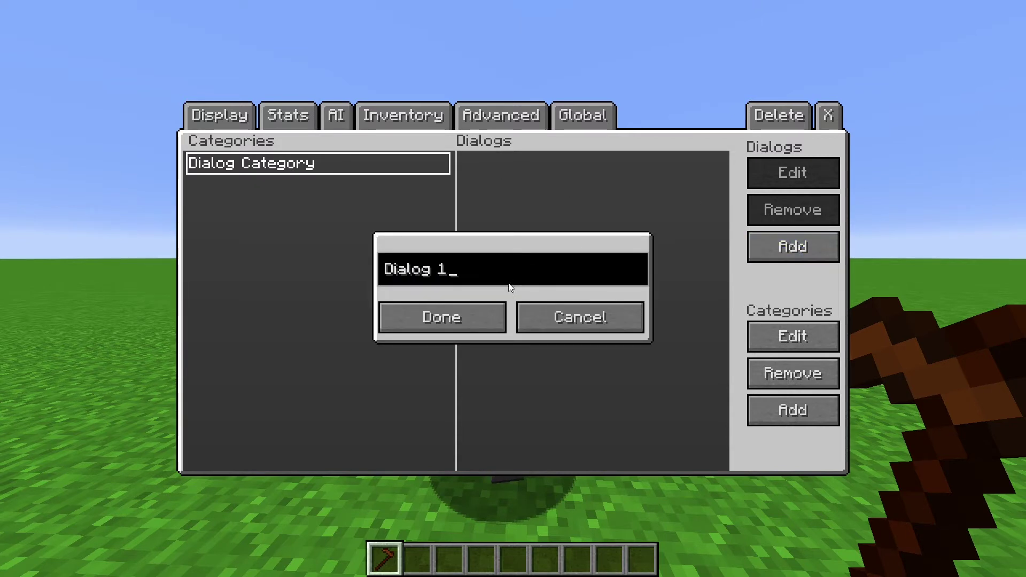
left_click(412, 317)
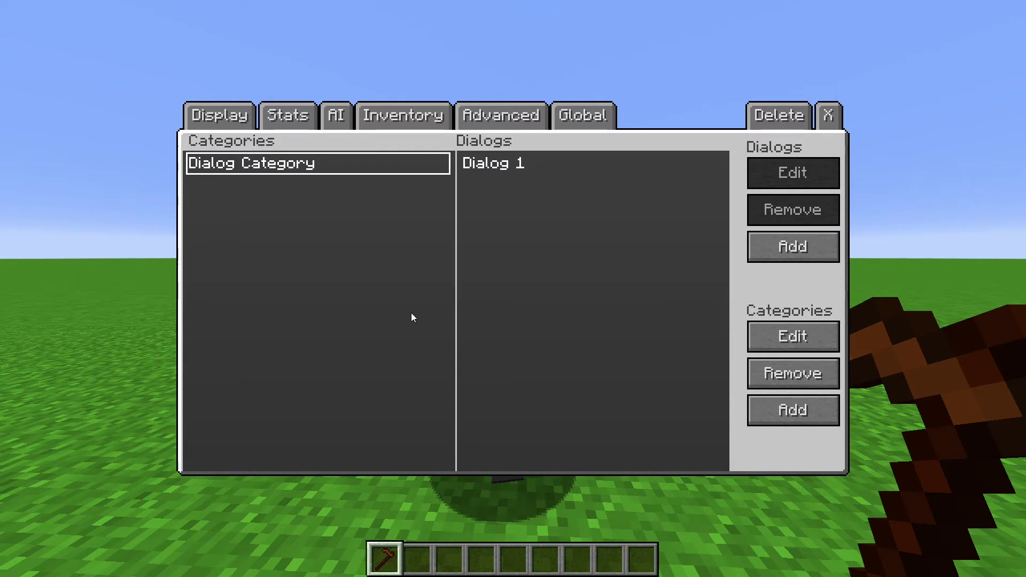
Set the dialog text of Dialog 1 to "Hi what is your name?" and return to the dialog list
double_click(501, 163)
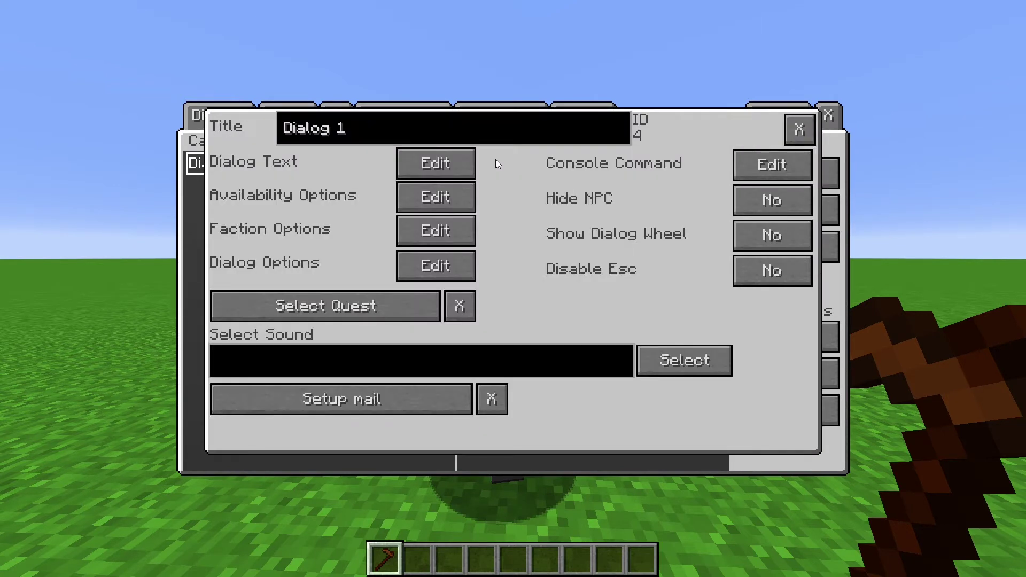
left_click(406, 165)
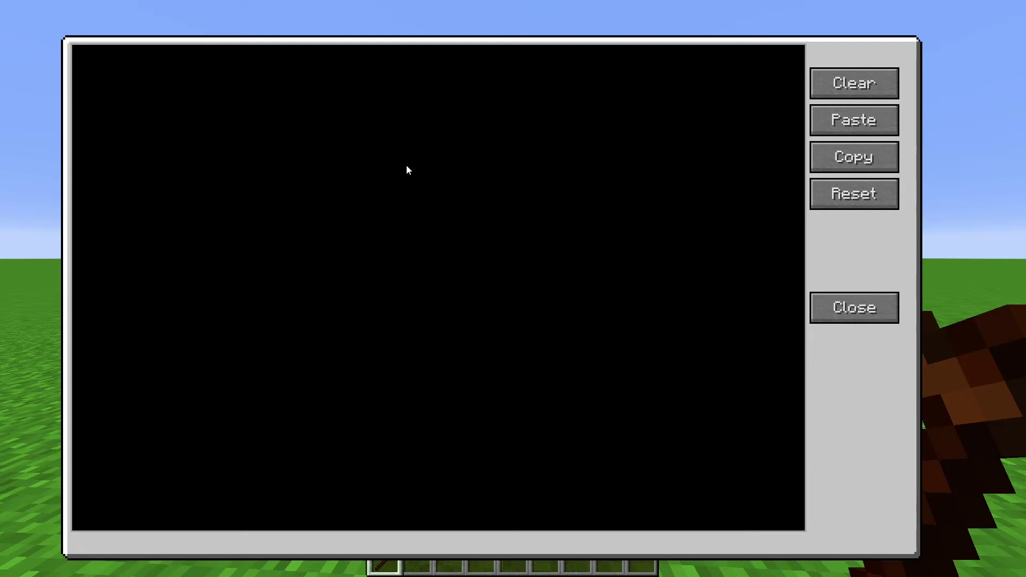
type("Hi what is your name?")
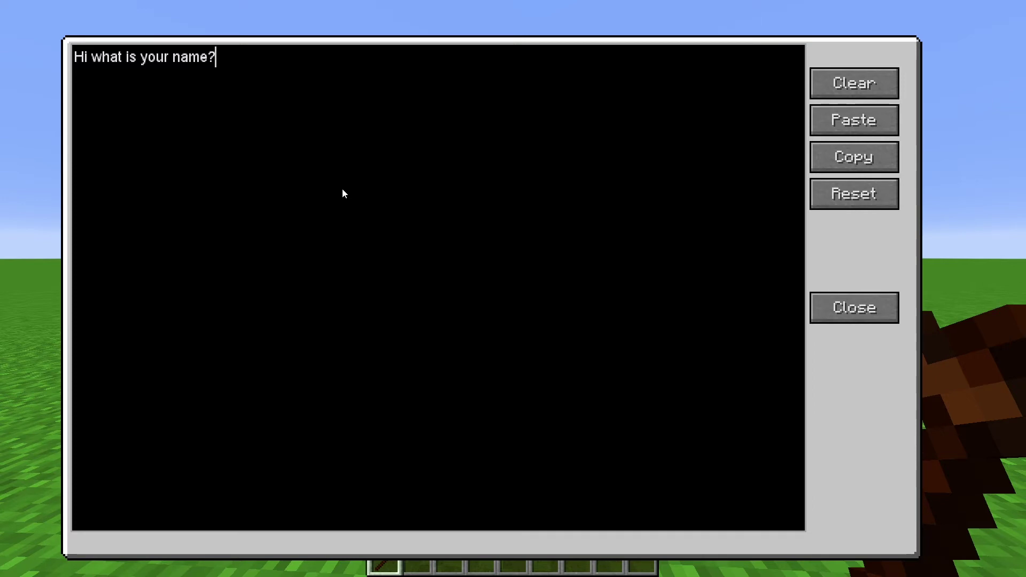
left_click(833, 305)
left_click(789, 128)
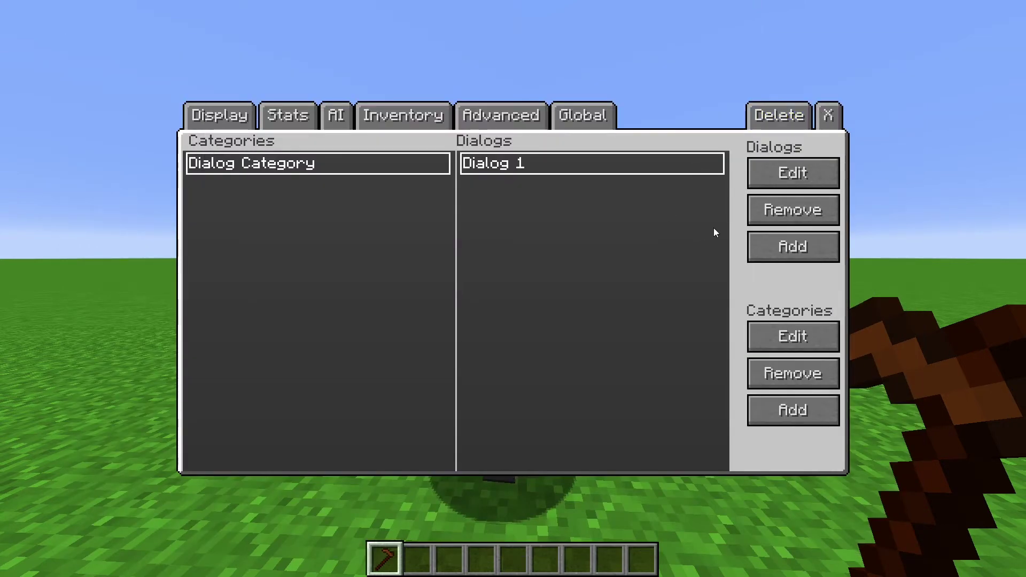
Add a second dialog named "Dialog Response 1" to Dialog Category
left_click(781, 247)
double_click(441, 265)
type("Dialog Resp")
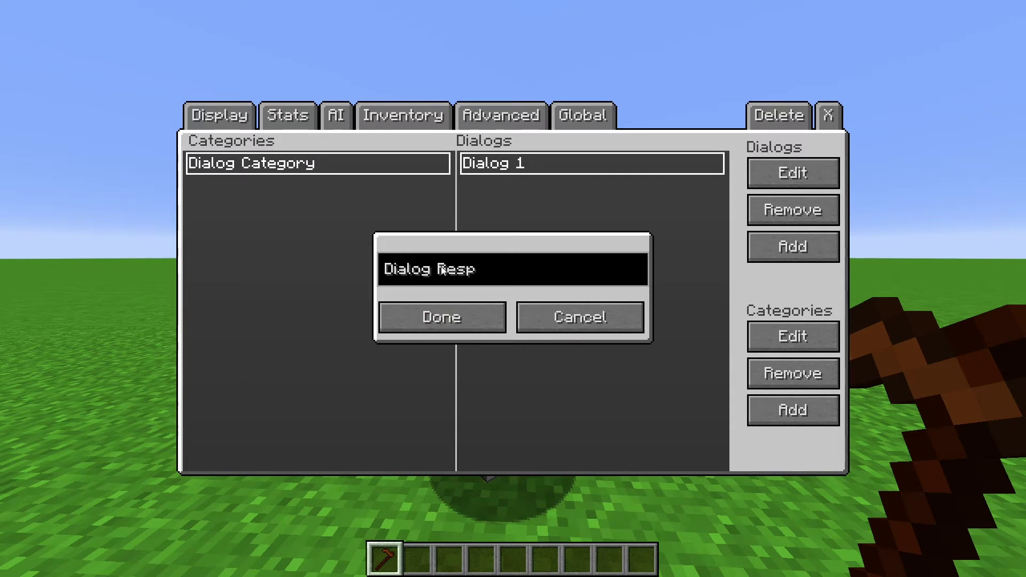
type("onse 1")
key("Return")
Set the text of Dialog Response 1 to "Oh that's a cool name!" plus a sentence giving the speaker's name
left_click(453, 165)
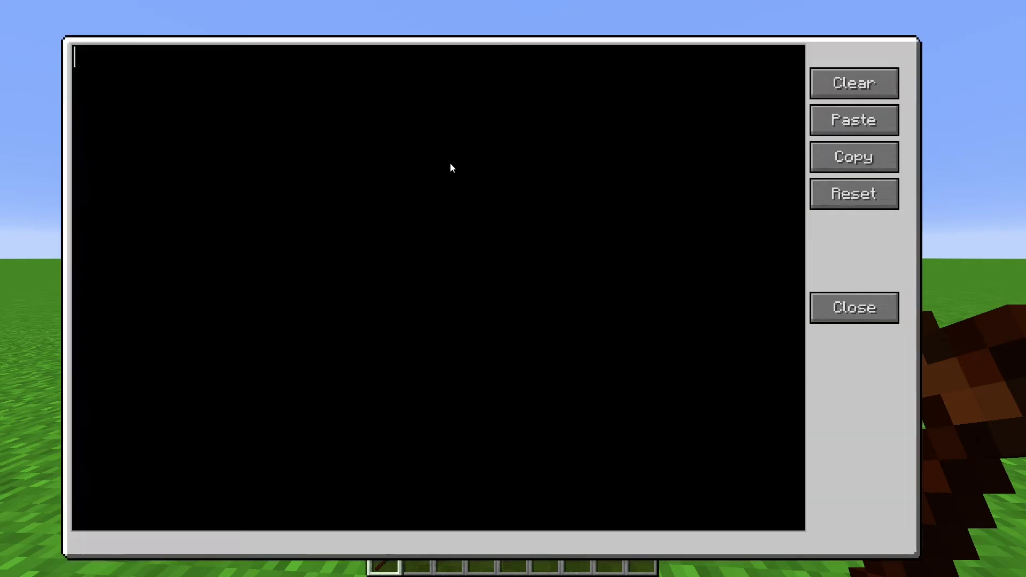
type("Oh that's a cool name! My name is George!")
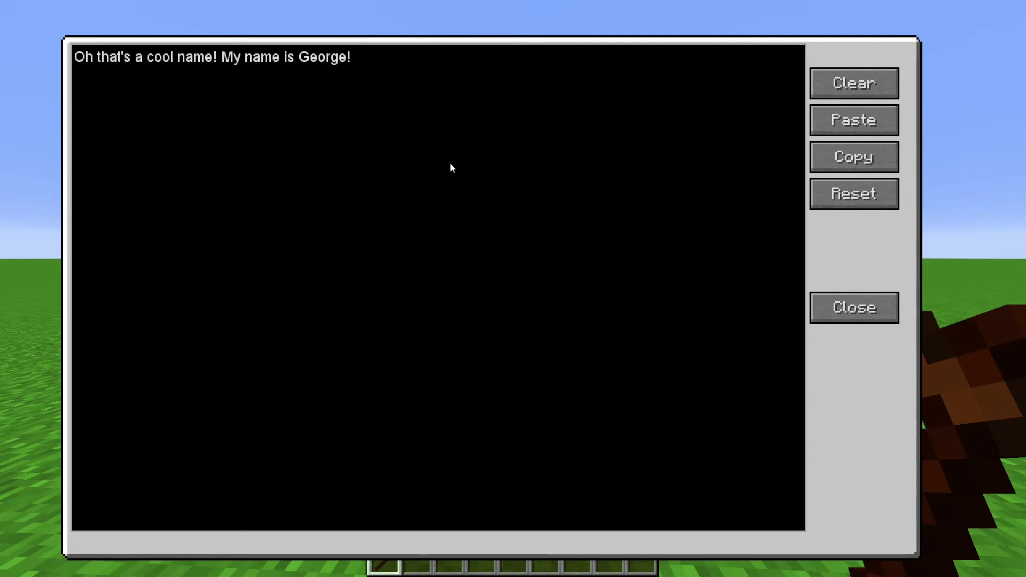
left_click(822, 307)
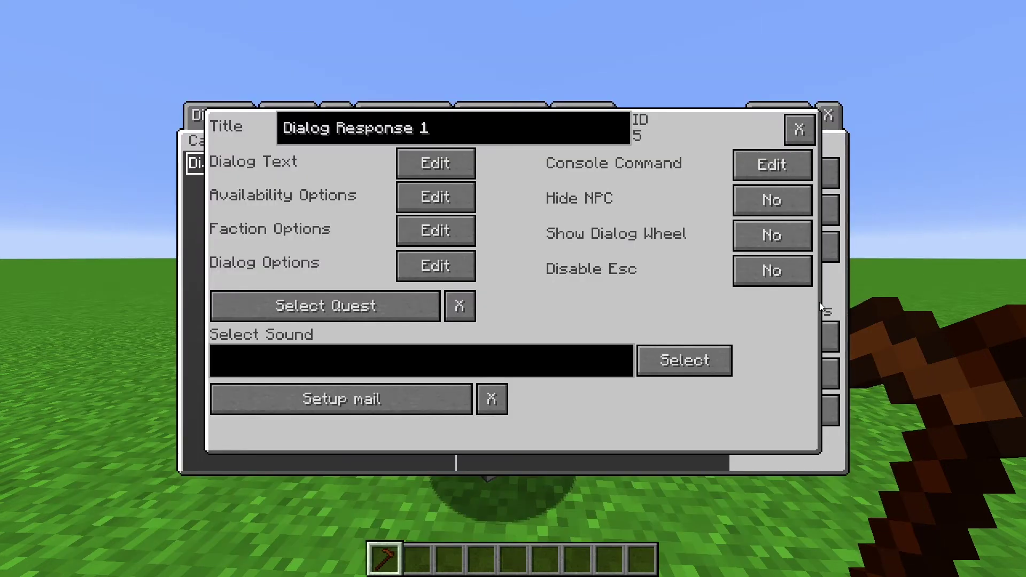
left_click(798, 127)
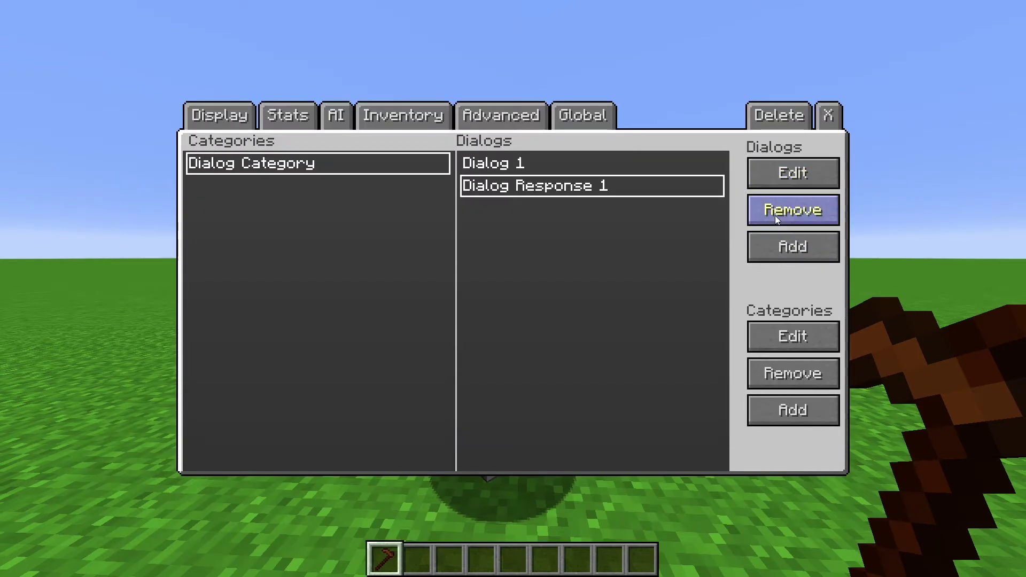
Add a third dialog named "Response 2" to Dialog Category
left_click(777, 245)
key("ctrl+a")
type("Reponse 2")
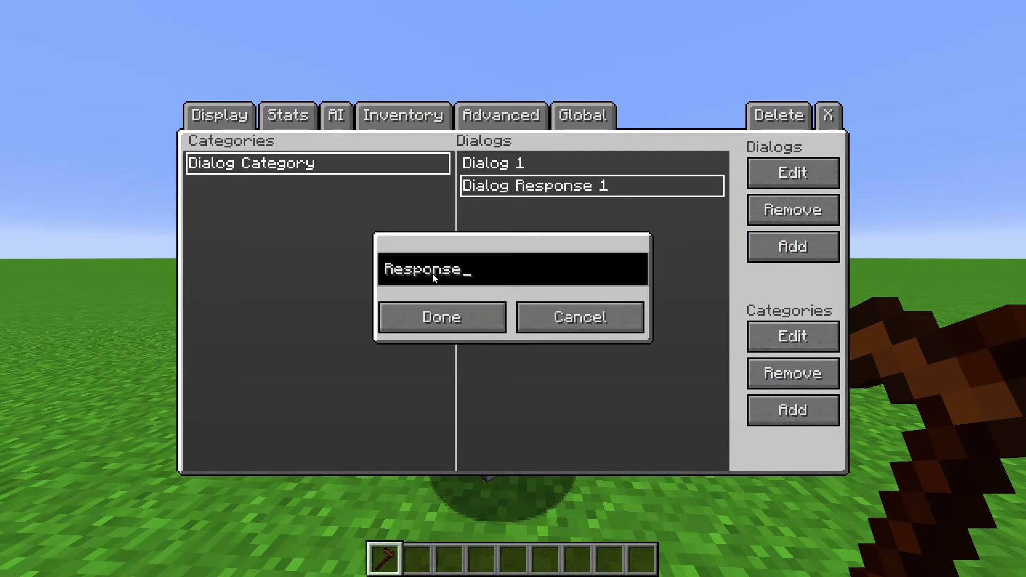
left_click(447, 317)
Set the text of Response 2 to "You don't want to tell me? Well, okay." plus a sentence giving the speaker's name
left_click(446, 178)
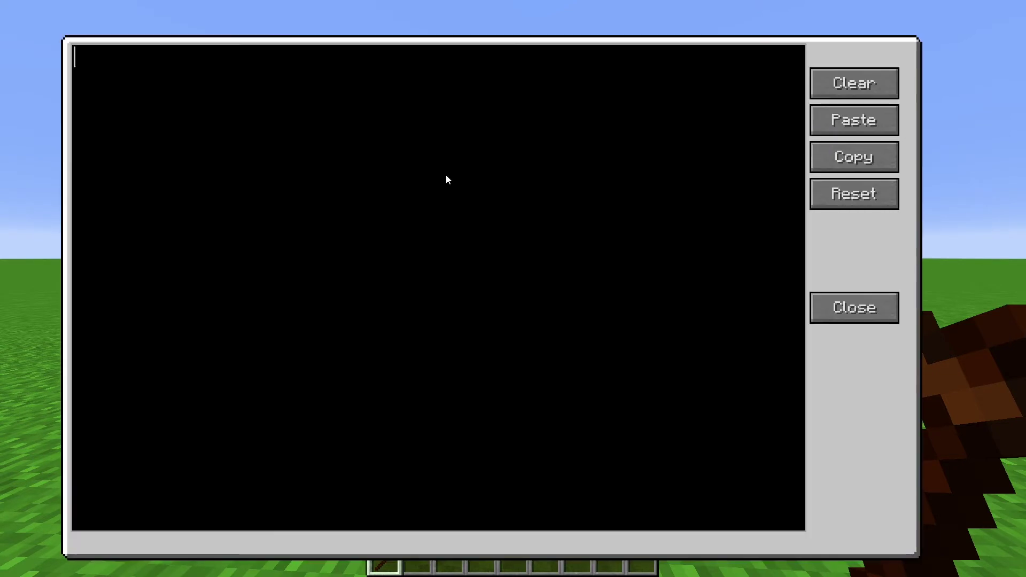
type("You don't want to tell me? Well, okay. My name is George.")
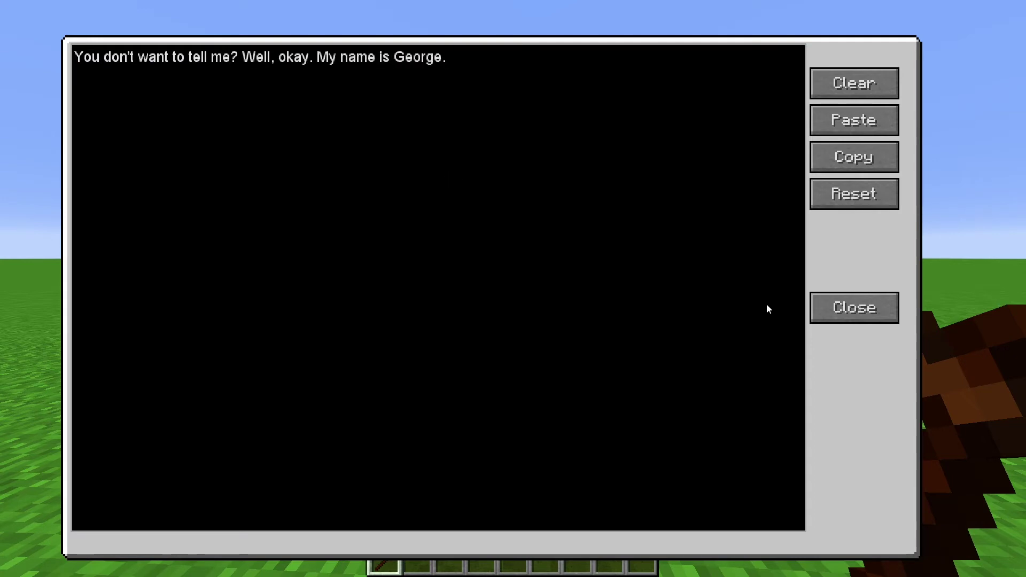
left_click(838, 308)
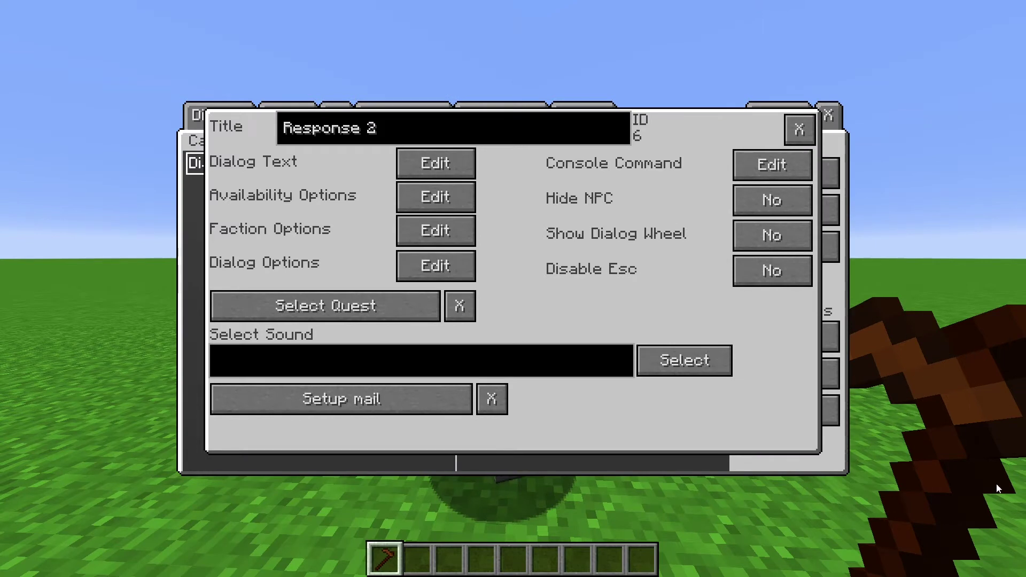
key("Escape")
Title the first dialog option of Dialog 1 "My name is @p"
double_click(498, 165)
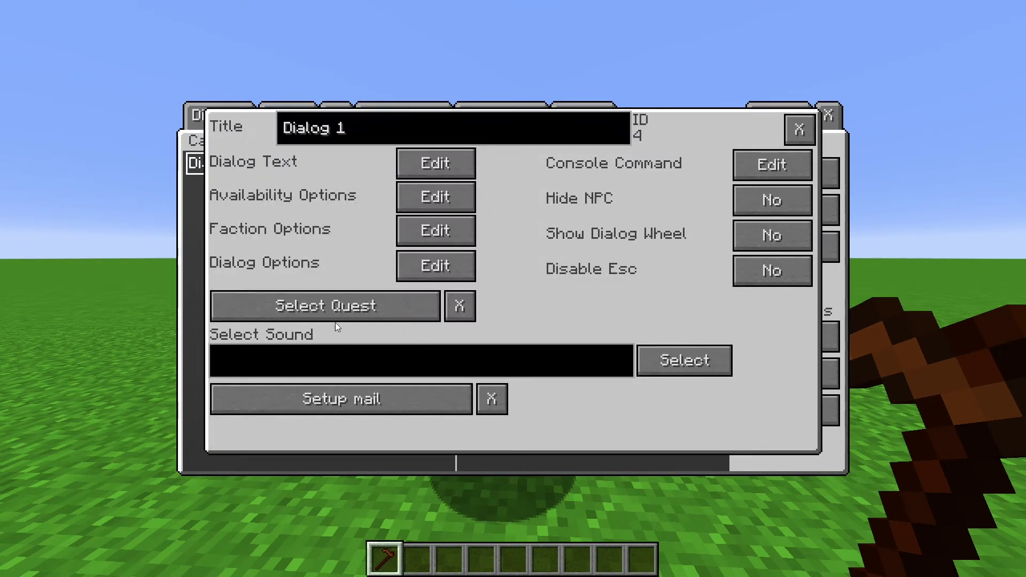
left_click(452, 255)
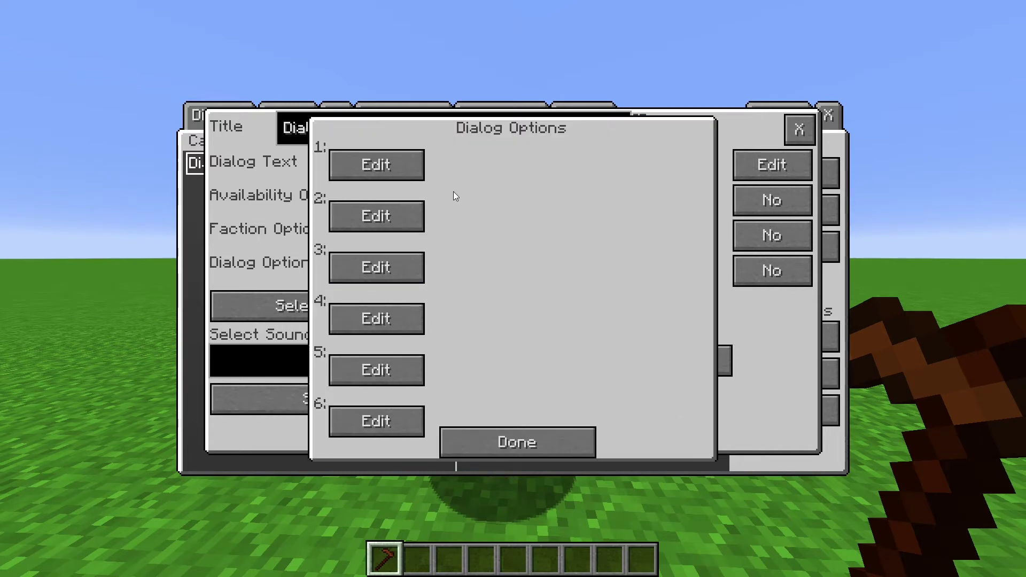
left_click(421, 173)
left_click(439, 152)
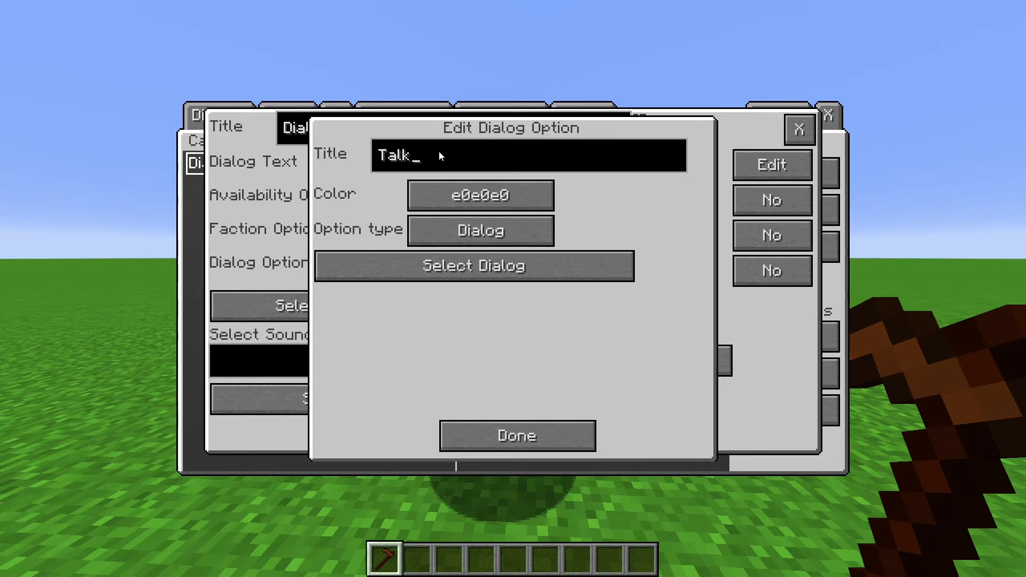
key("BackSpace")
key("BackSpace")
key("BackSpace")
key("BackSpace")
type("My name ")
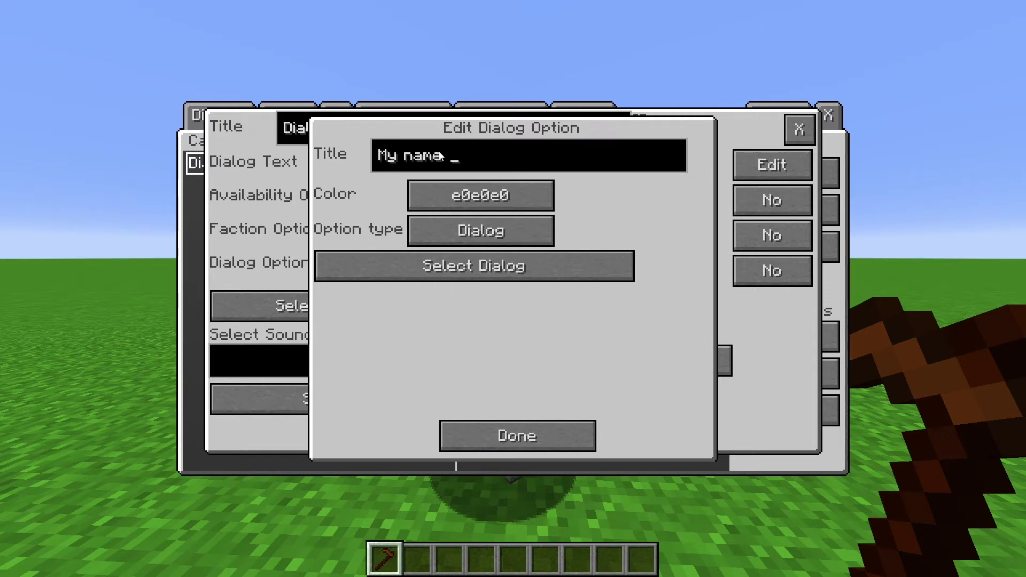
type("is @p")
Link the "My name is @p" option to Dialog Response 1 and confirm it
left_click(583, 267)
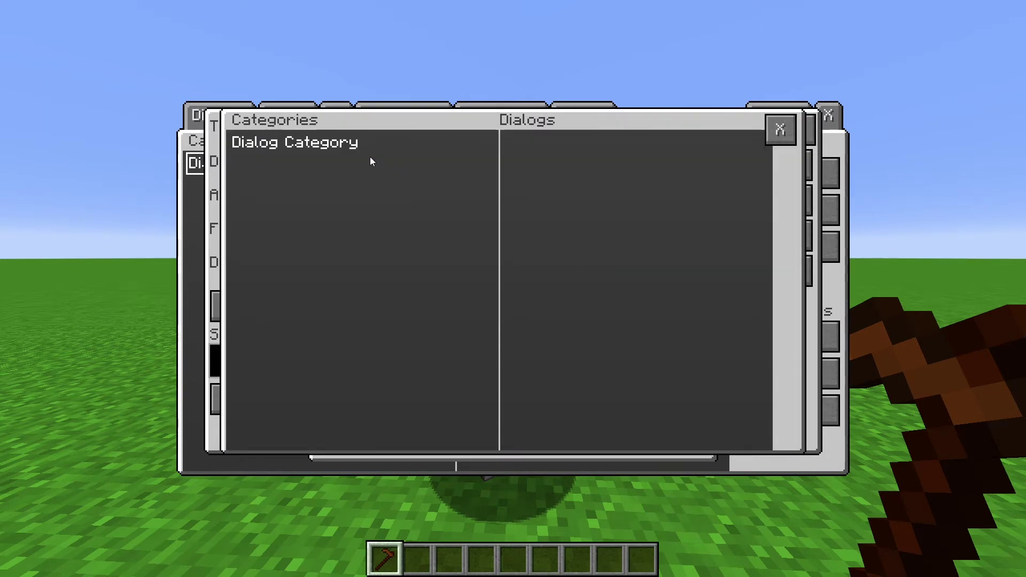
left_click(342, 144)
double_click(555, 167)
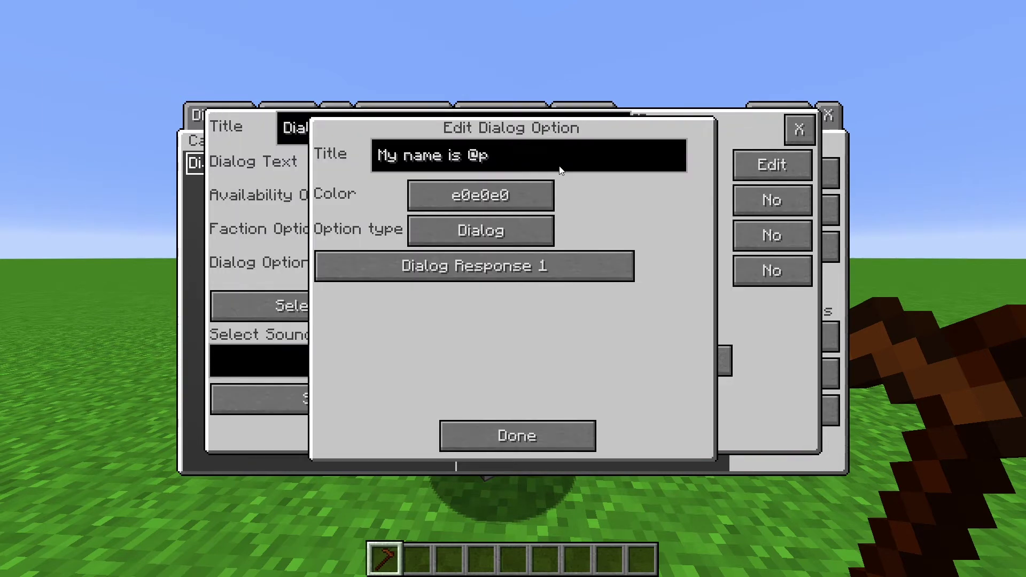
left_click(507, 435)
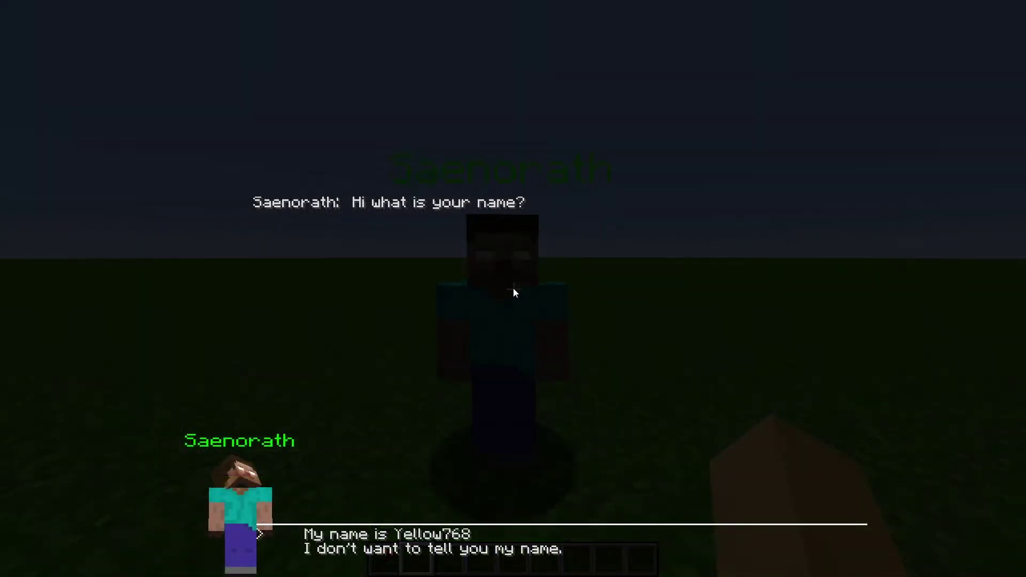
Test the NPC's conversation by choosing the answer that gives the player's name
left_click(370, 536)
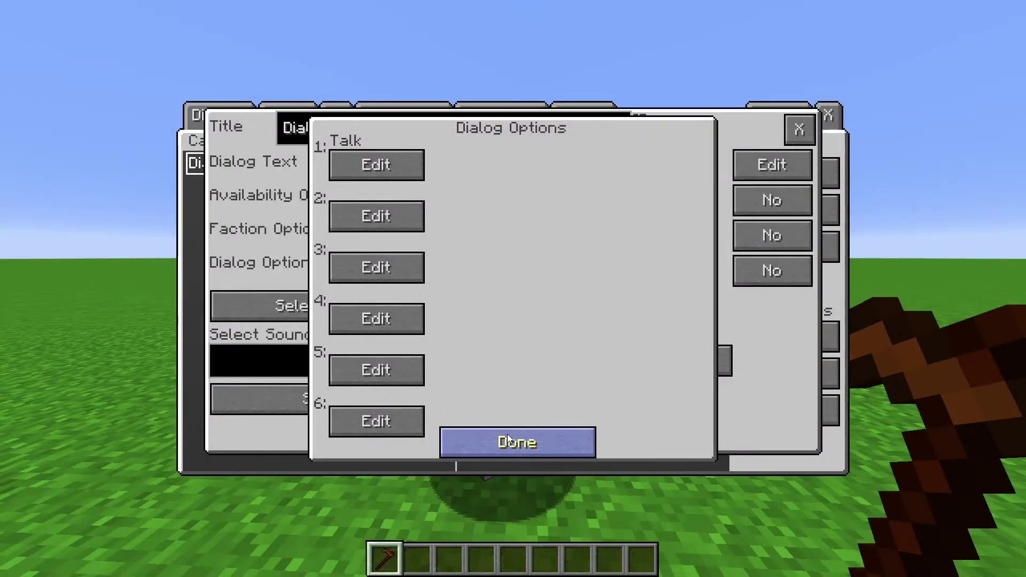
Title the second dialog option of Dialog 1 "I don't want to tell you my name."
left_click(419, 176)
left_click(459, 155)
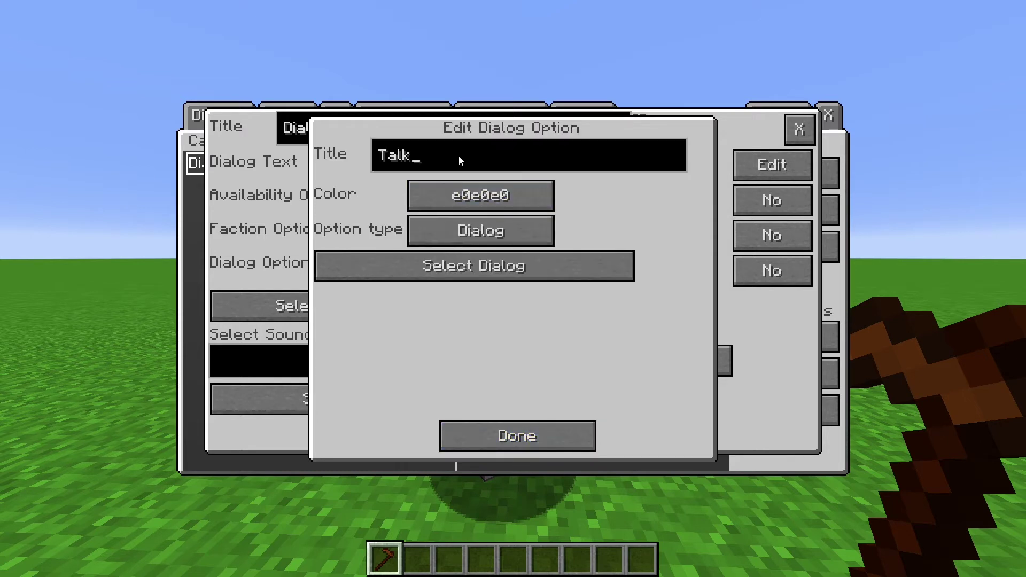
key("BackSpace")
key("BackSpace")
key("BackSpace")
key("BackSpace")
type("I don't want to tell you my name.")
Link the "I don't want to tell you my name." option to the Response 2 dialog
left_click(479, 259)
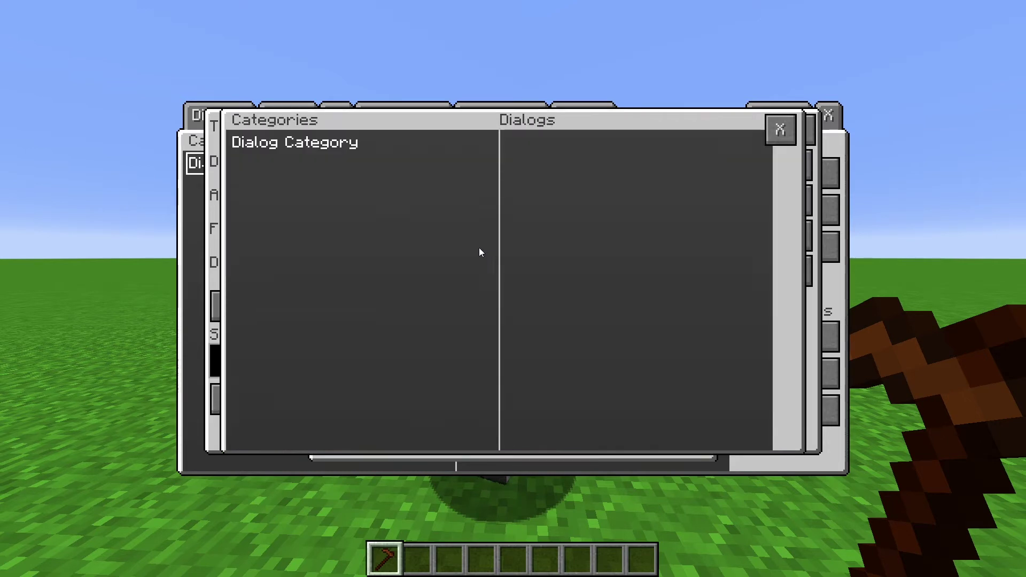
left_click(334, 143)
double_click(537, 187)
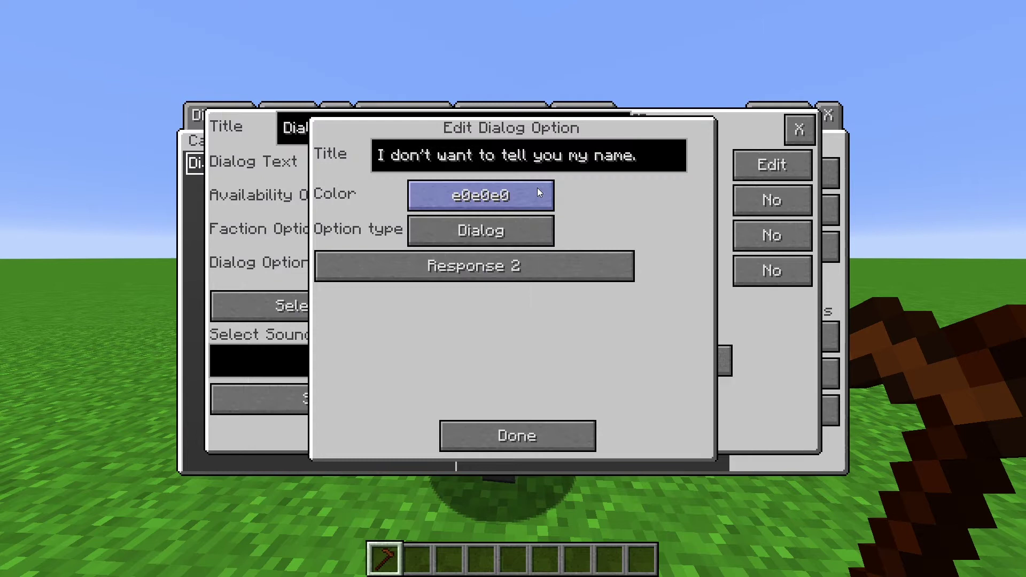
Confirm the "I don't want to tell you my name." option and close Dialog 1's list of dialog options
left_click(516, 437)
left_click(390, 269)
left_click(518, 435)
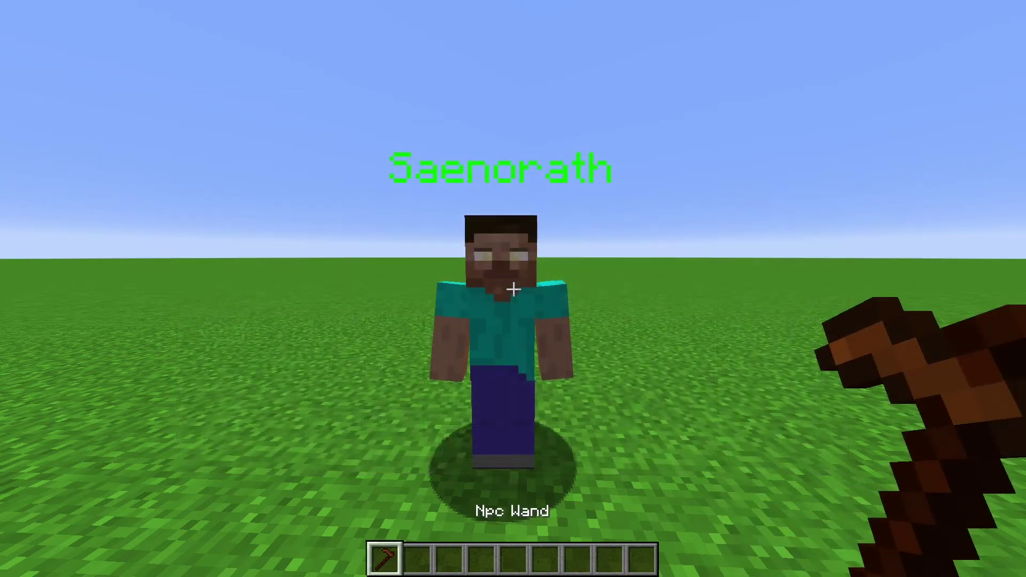
Assign Dialog 1 from Dialog Category to the NPC's dialog slot 0 and close the NPC editor
right_click(513, 287)
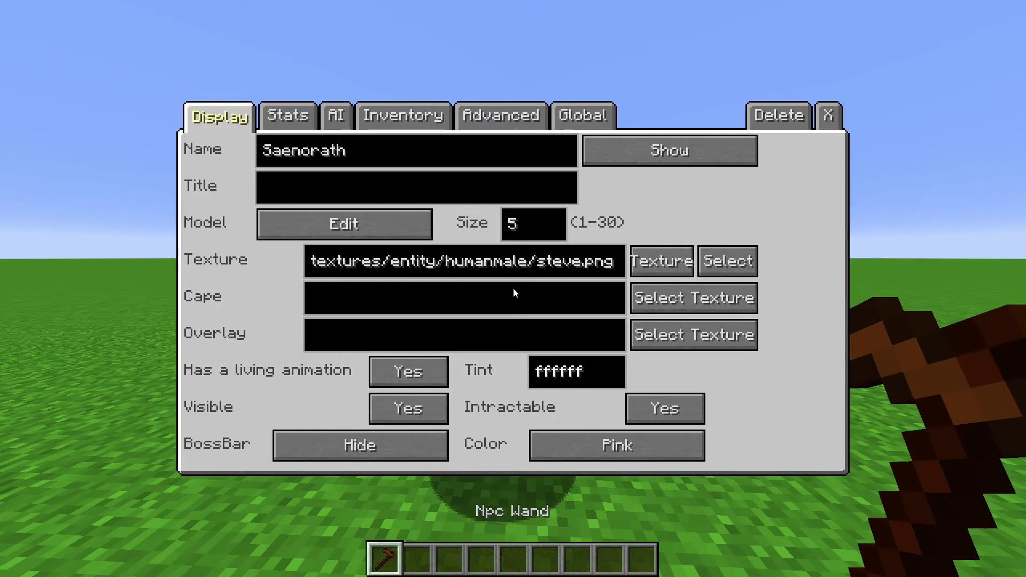
left_click(488, 117)
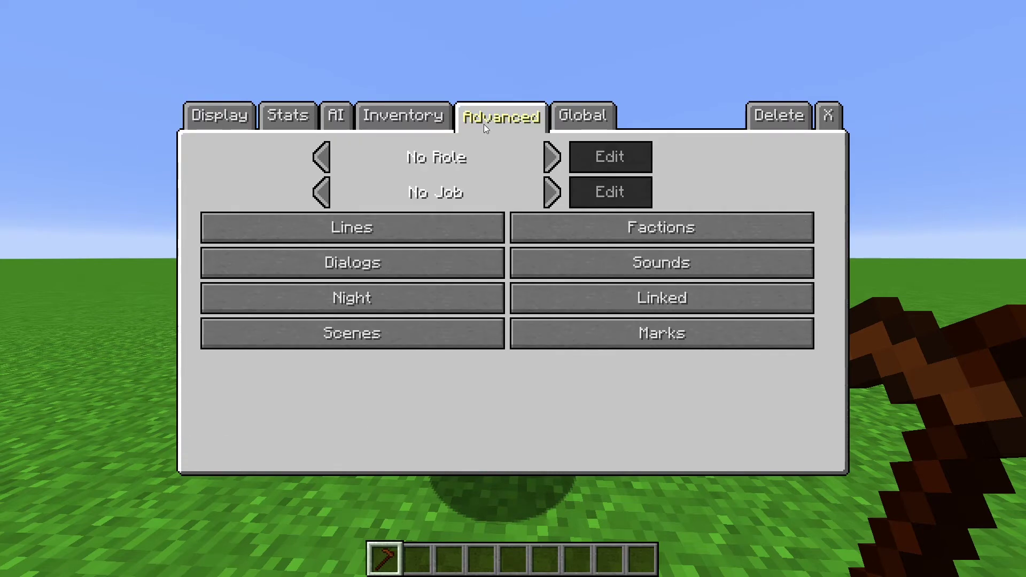
left_click(402, 275)
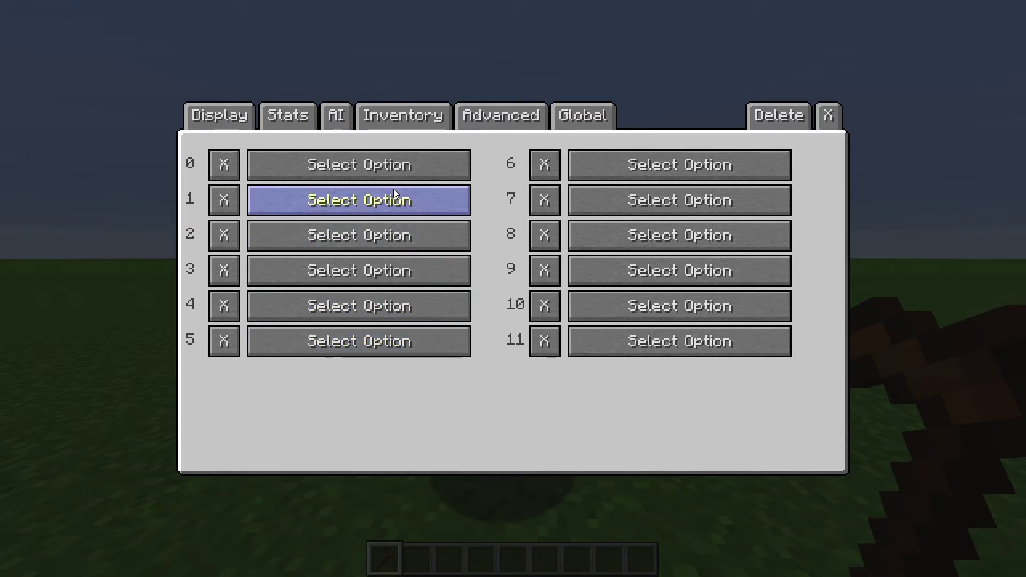
left_click(387, 174)
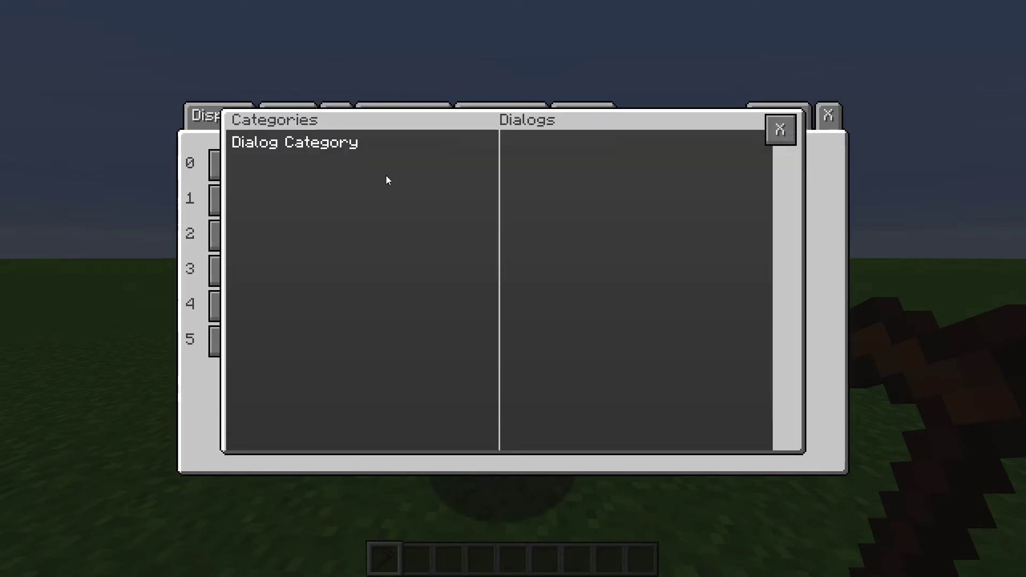
left_click(328, 143)
left_click(532, 144)
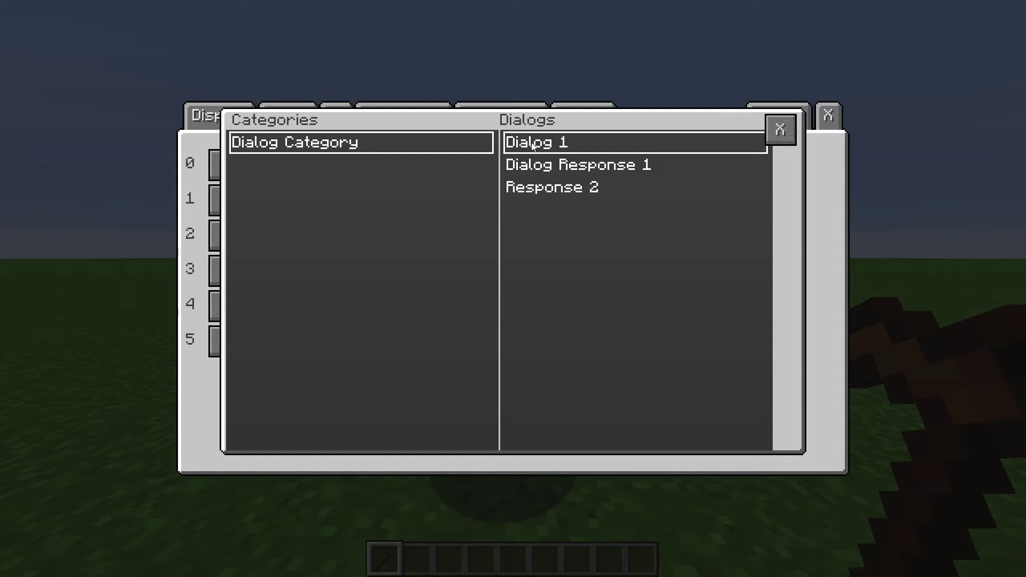
double_click(532, 143)
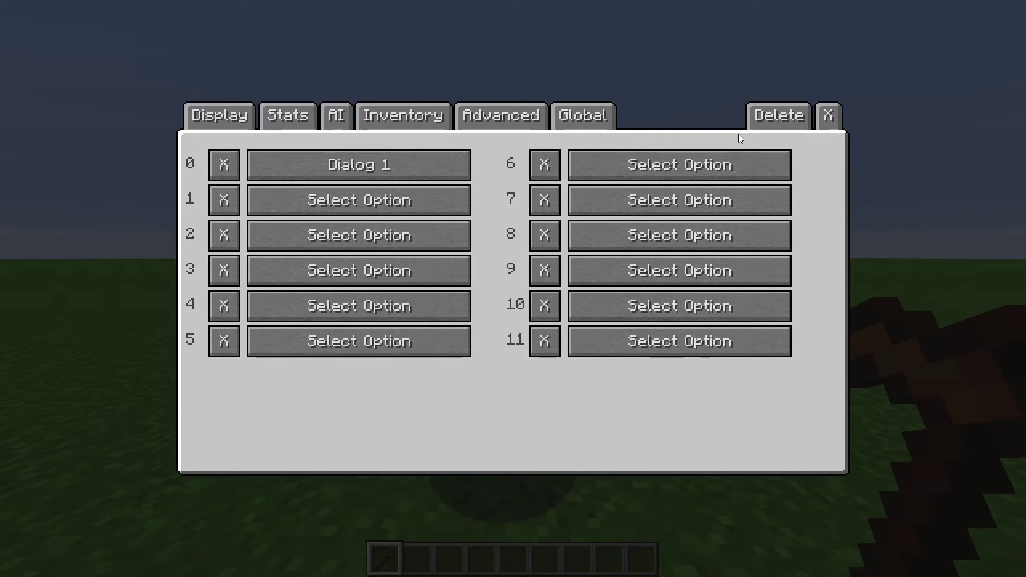
key("Escape")
Test the NPC's conversation twice with an empty hand, giving the player's name first and refusing to tell it the second time
key("2")
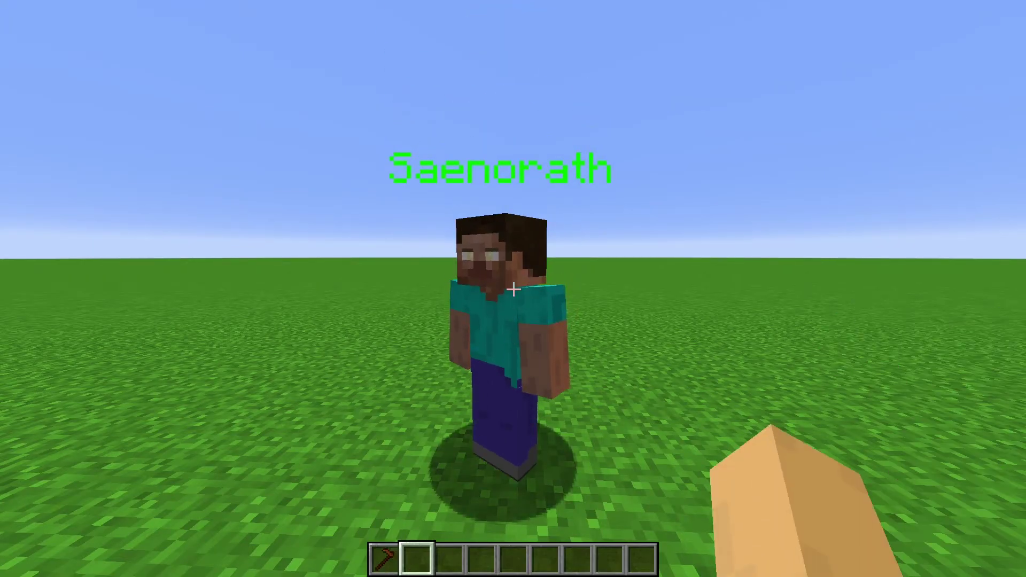
right_click(512, 289)
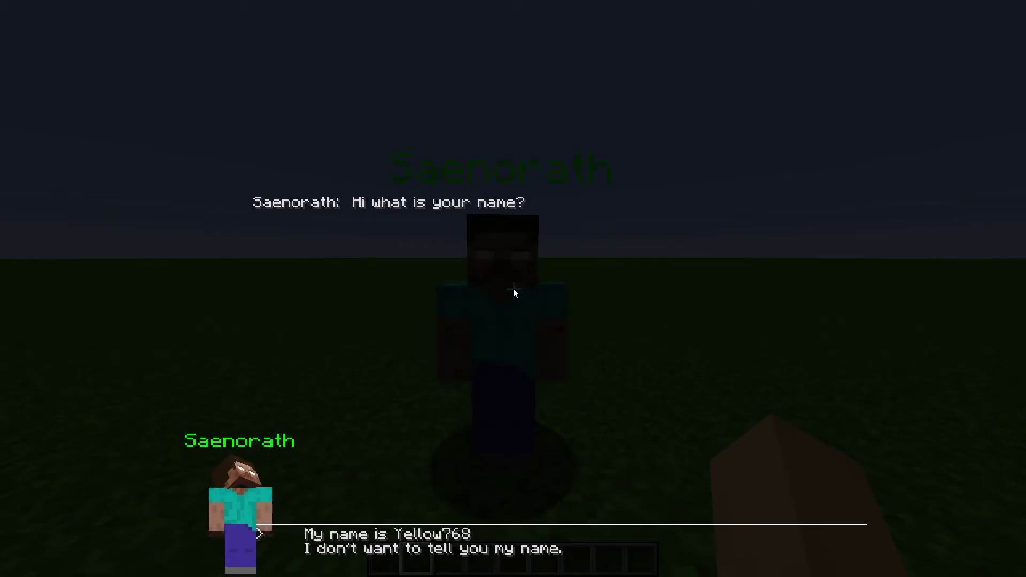
left_click(369, 533)
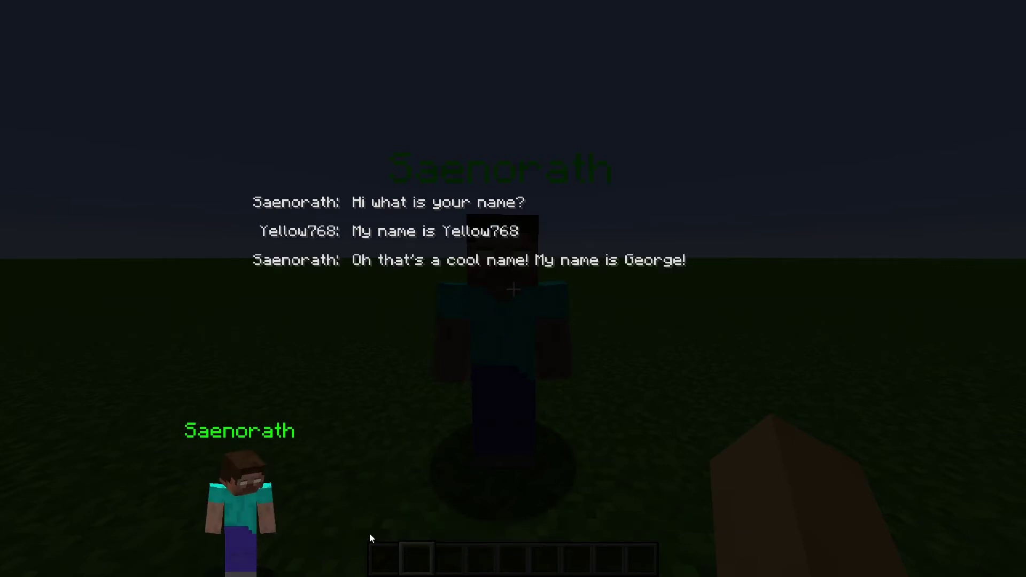
key("Escape")
right_click(513, 289)
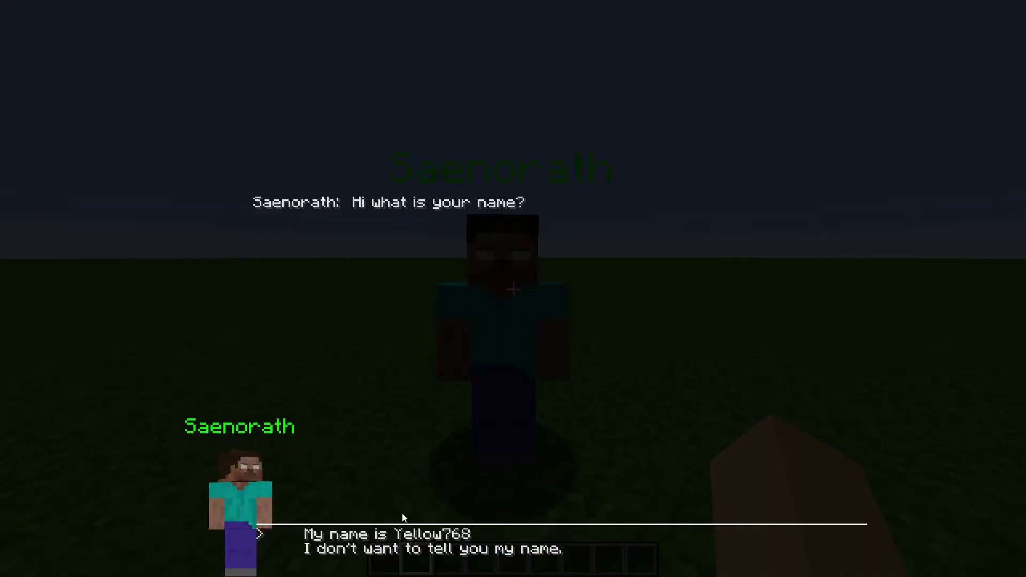
left_click(347, 549)
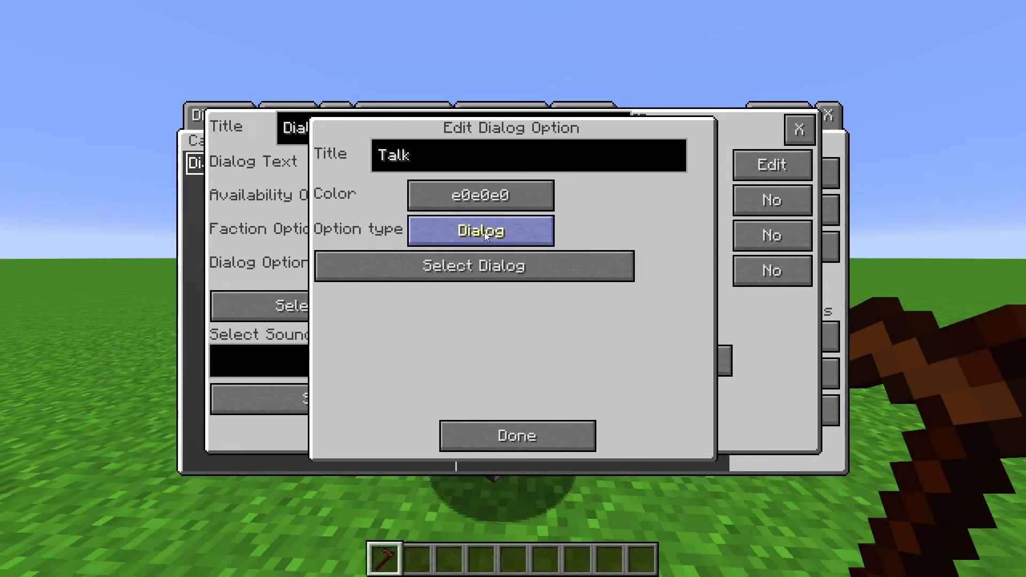
Cycle the Talk option's type through Role, Command Block, Close and Dialog, leave it on Disabled, and confirm
left_click(484, 232)
left_click(484, 232)
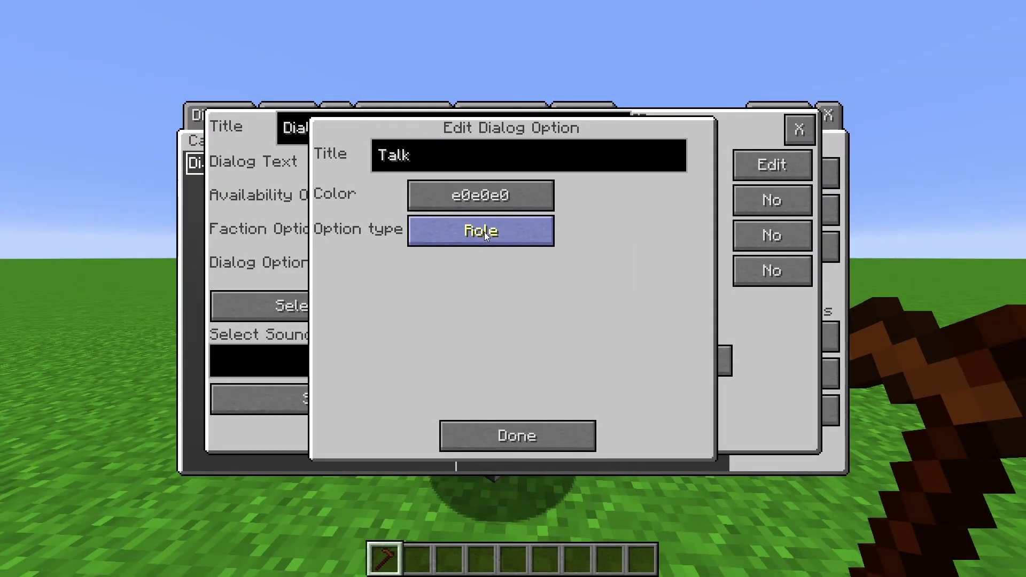
left_click(484, 232)
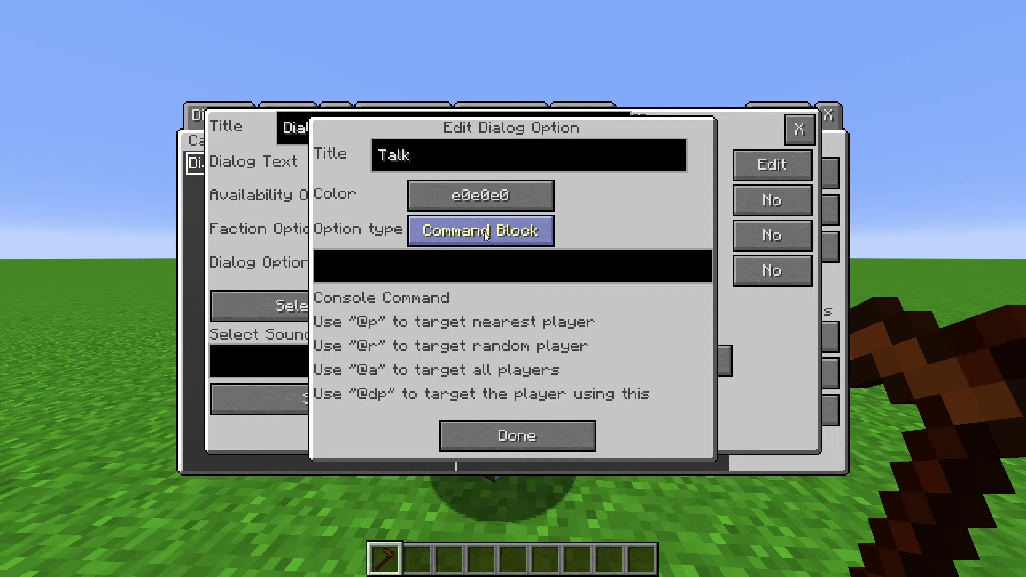
left_click(484, 232)
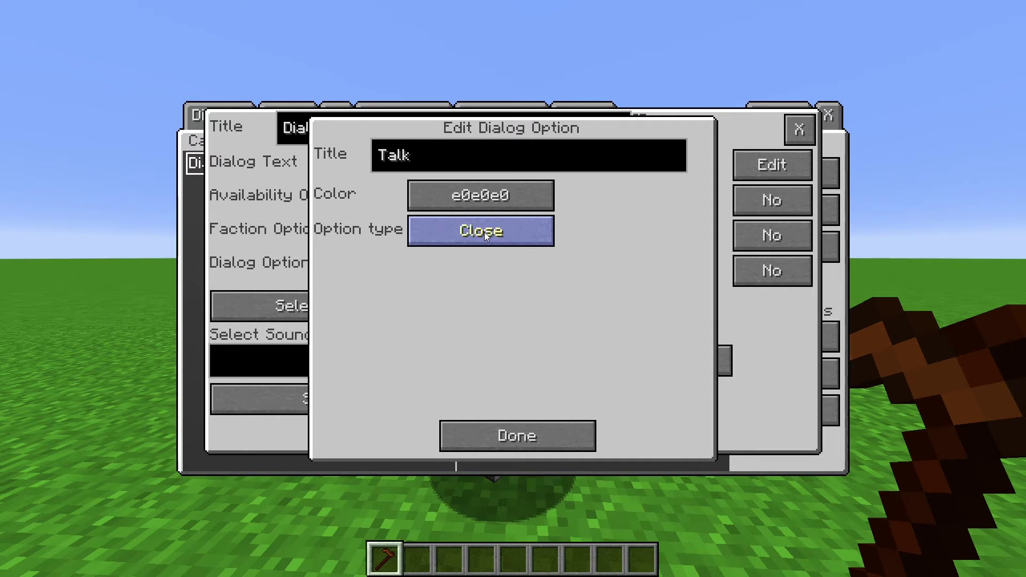
left_click(484, 232)
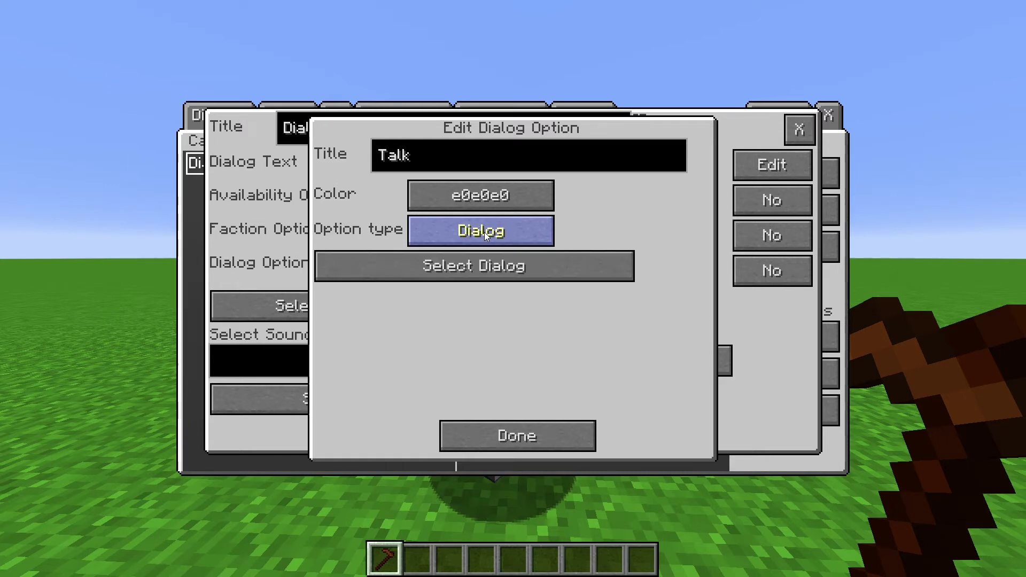
left_click(484, 232)
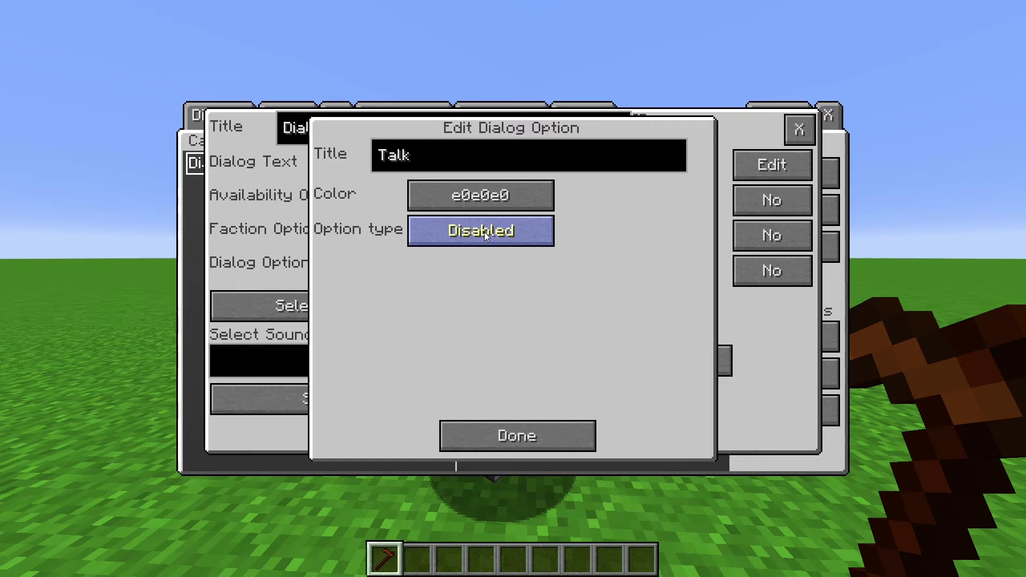
left_click(498, 439)
left_click(501, 434)
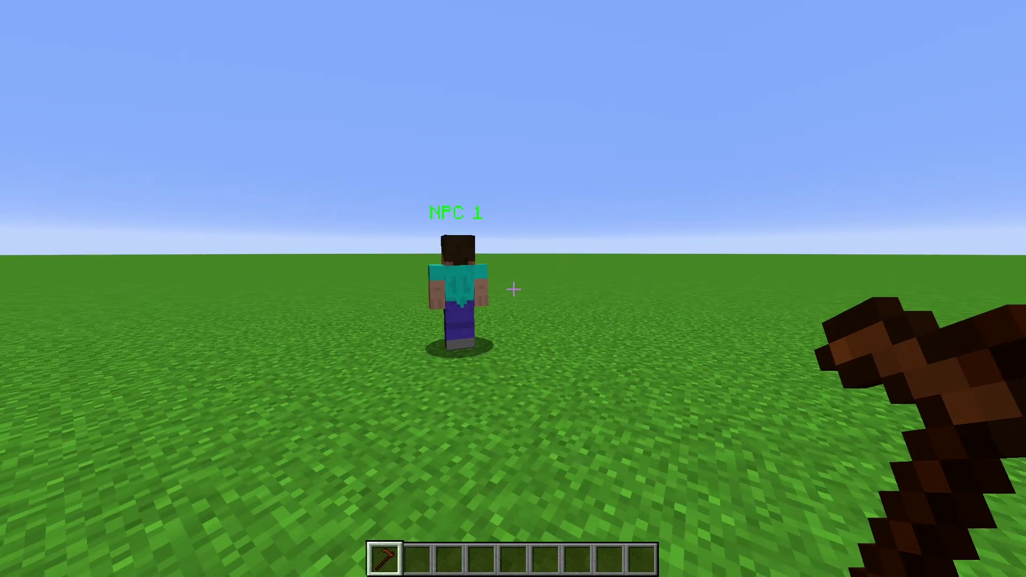
Open NPC 1's global dialog settings and examine which dialogs the NPC 1 and NPC 2 categories contain
right_click(513, 289)
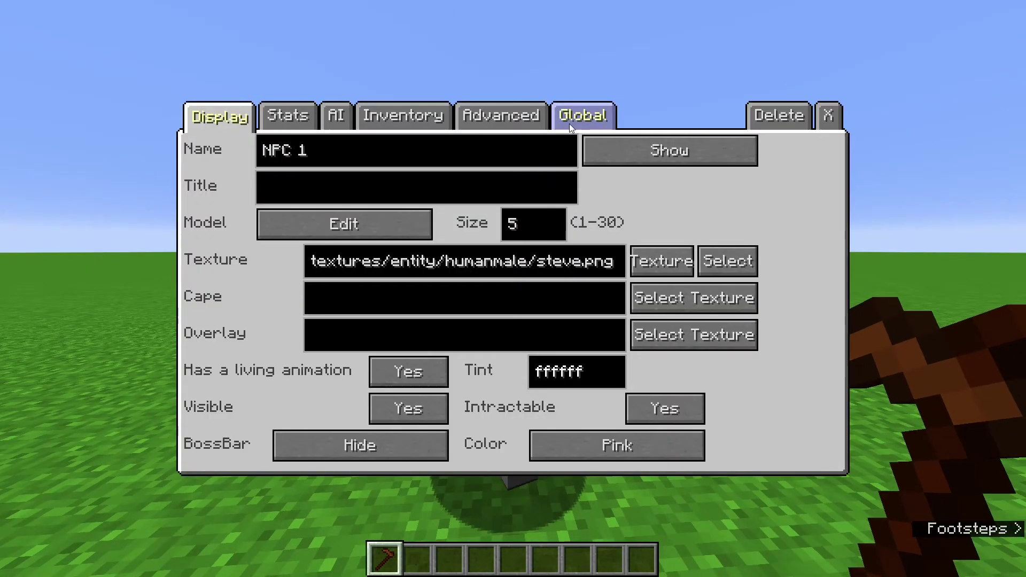
left_click(569, 124)
left_click(495, 223)
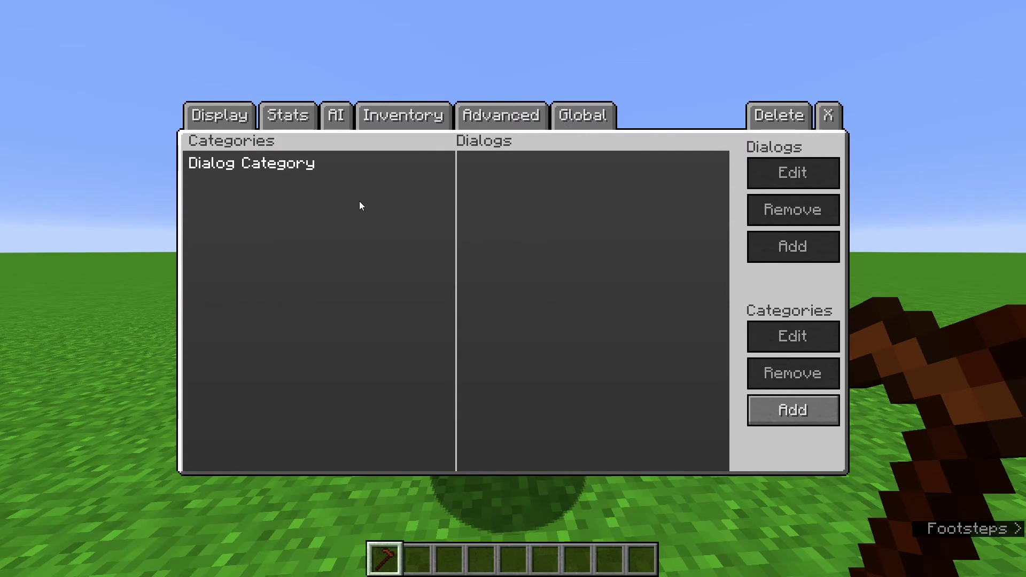
left_click(312, 168)
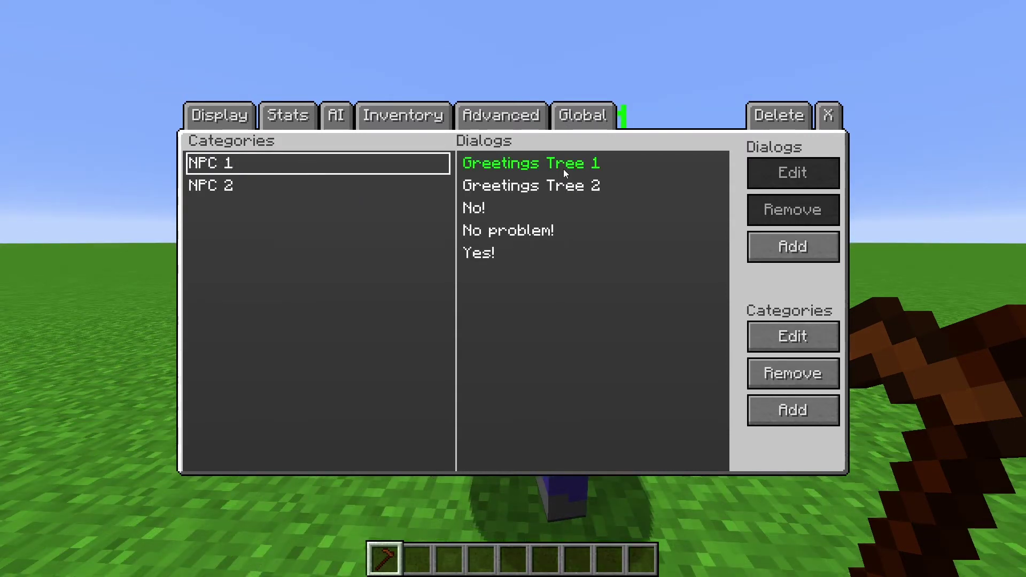
left_click(274, 184)
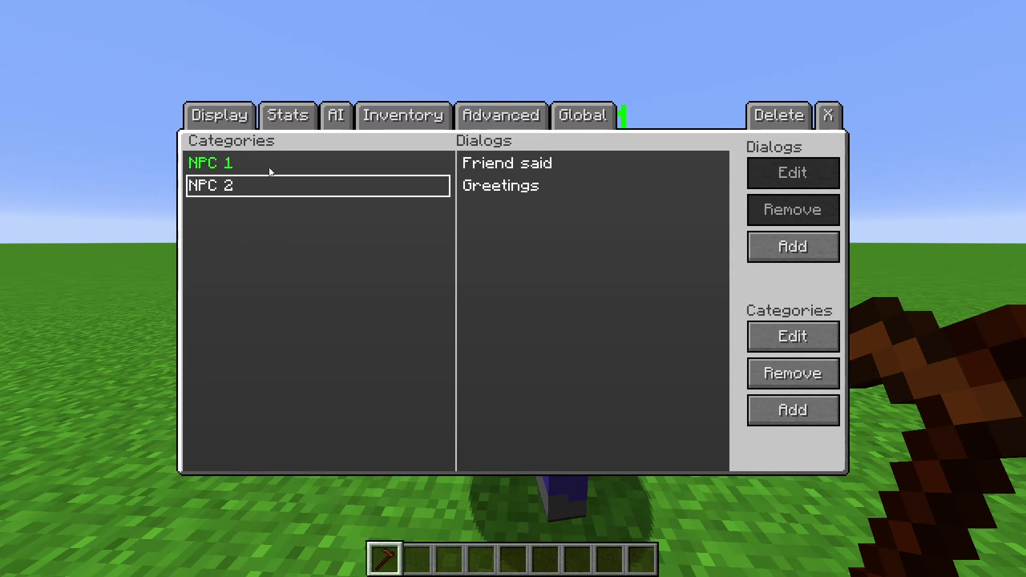
left_click(268, 168)
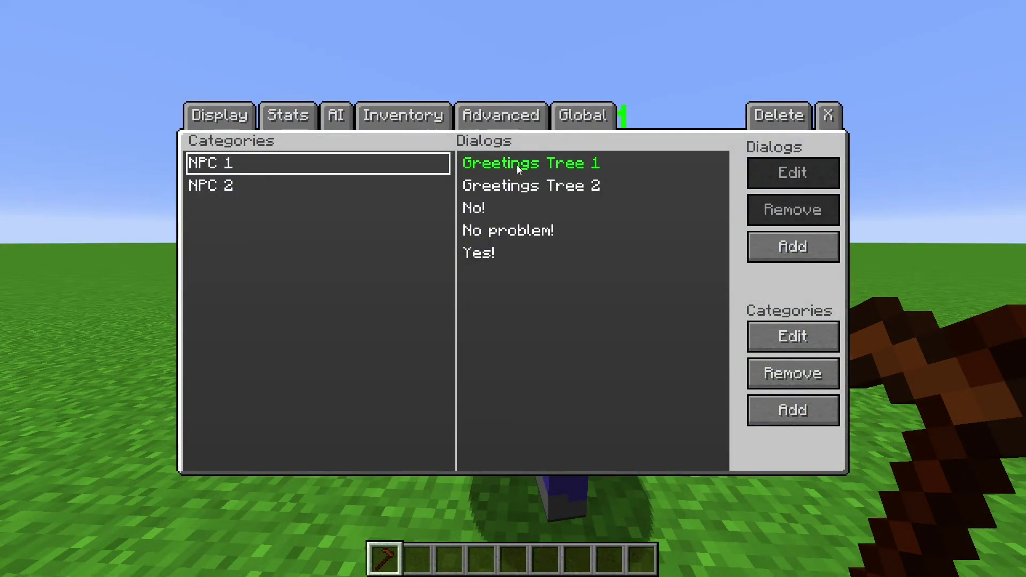
Make the Greetings Tree 1 dialog available only Before NPC 2's "Friend said" dialog and confirm the availability options
left_click(517, 167)
double_click(517, 167)
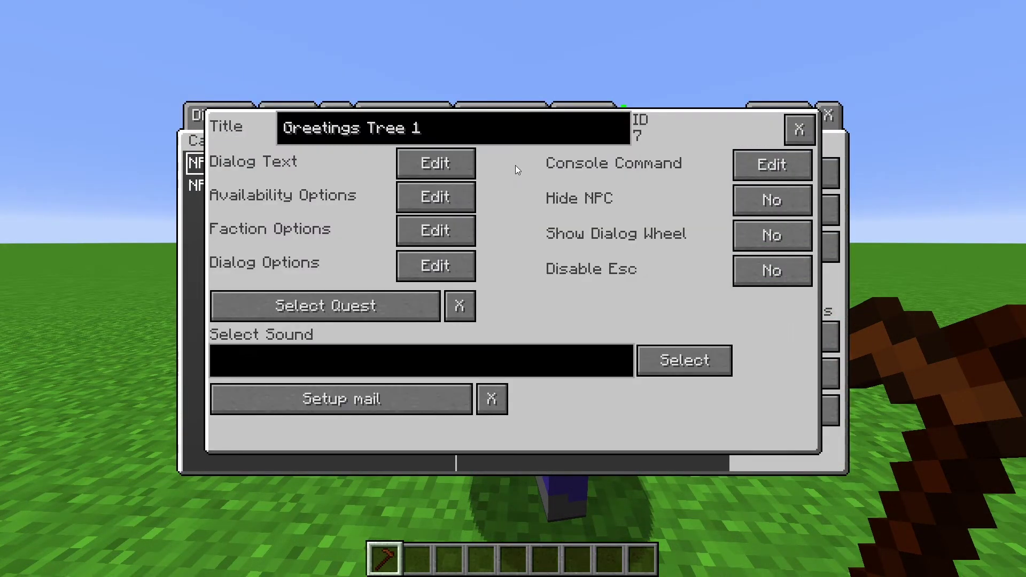
left_click(451, 196)
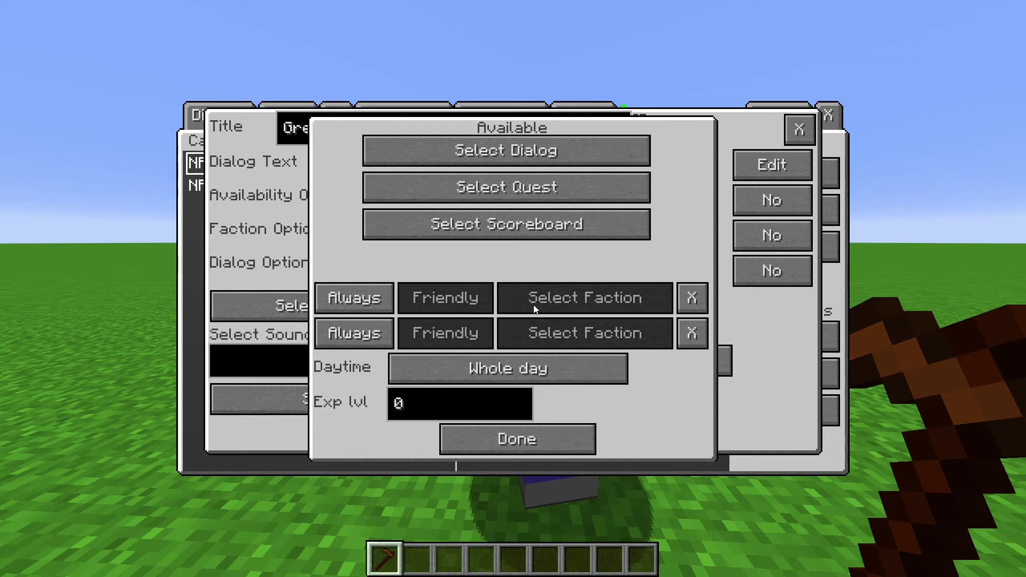
left_click(501, 150)
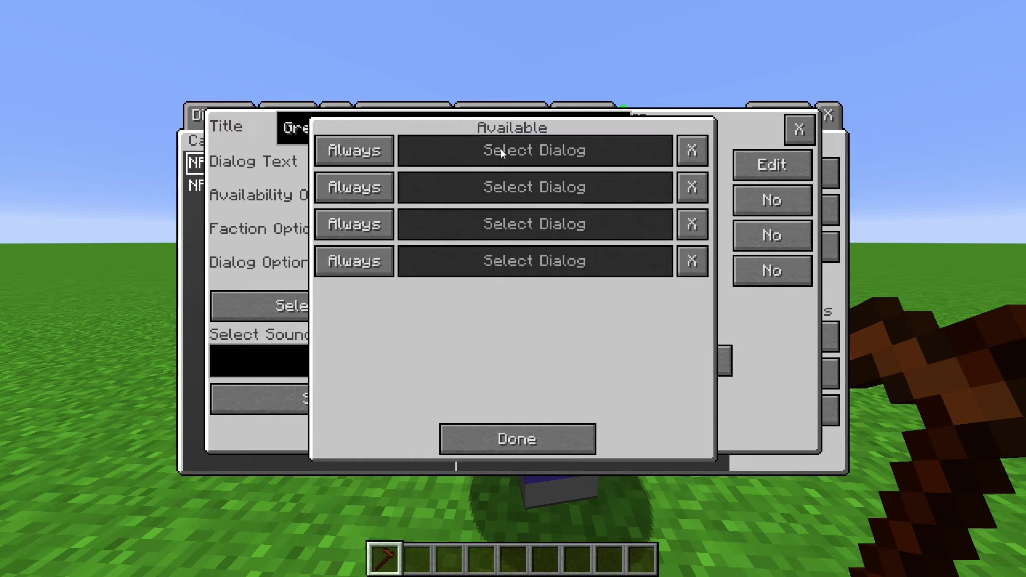
left_click(382, 150)
left_click(381, 150)
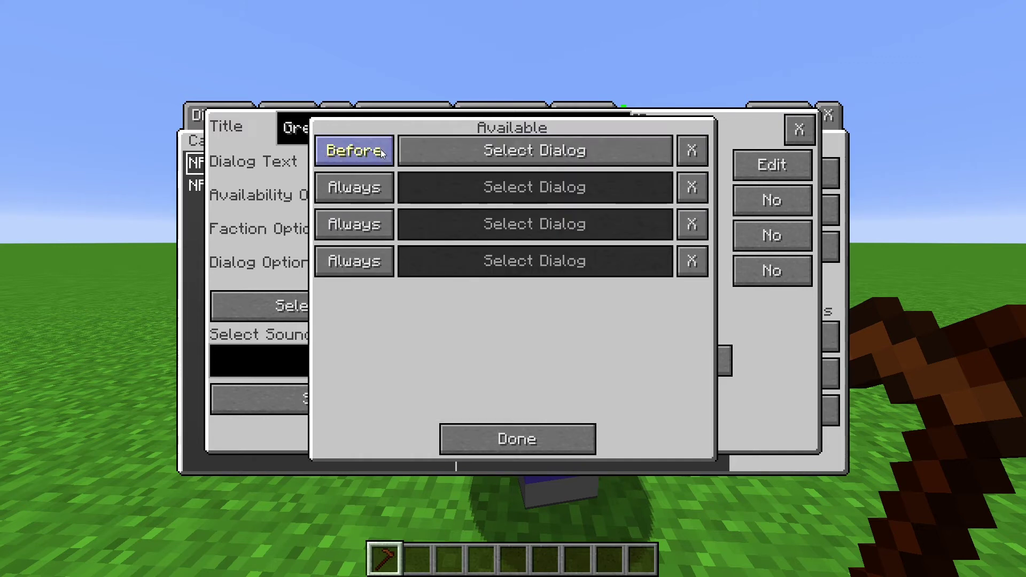
left_click(486, 158)
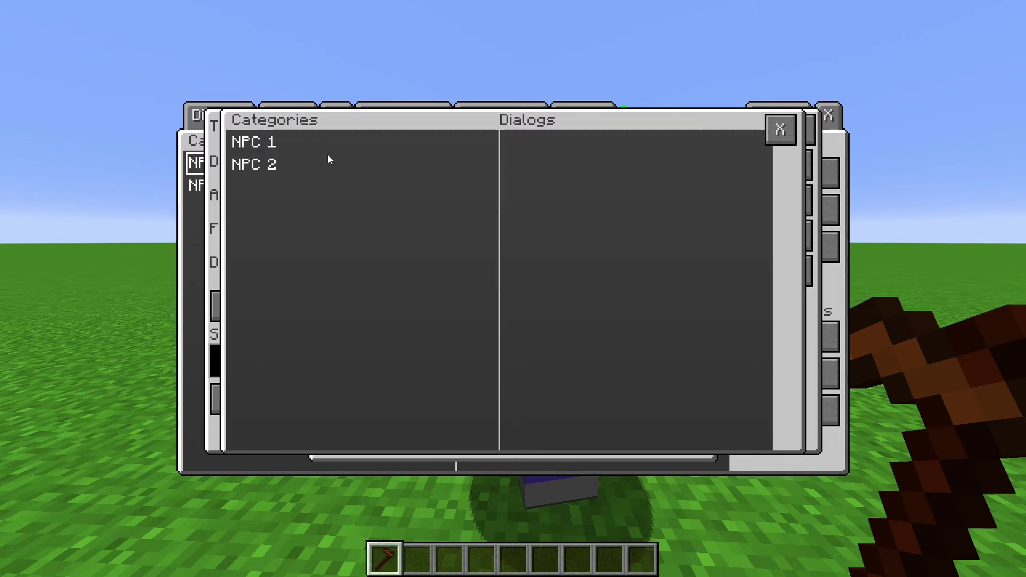
left_click(269, 167)
double_click(521, 142)
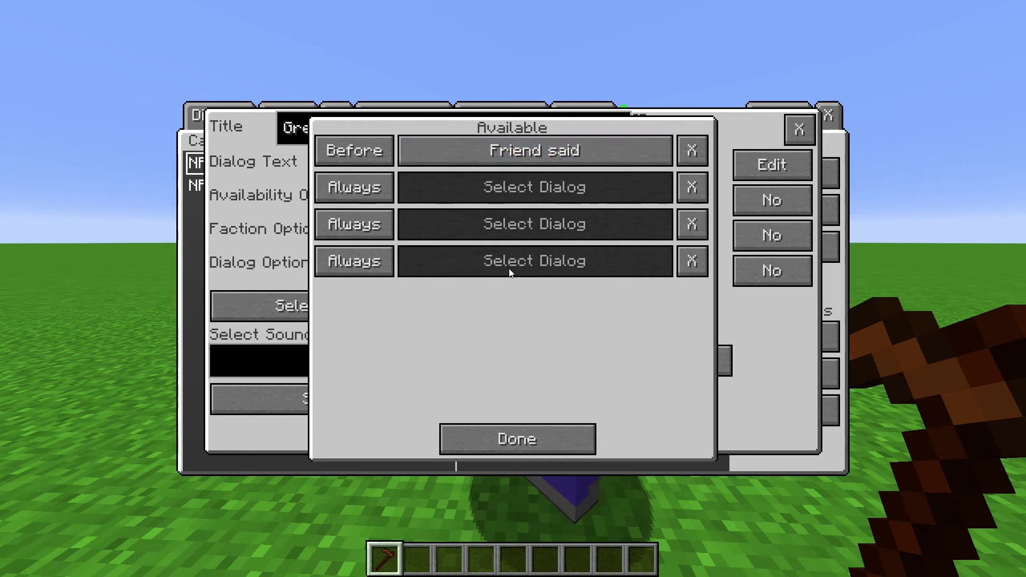
left_click(502, 443)
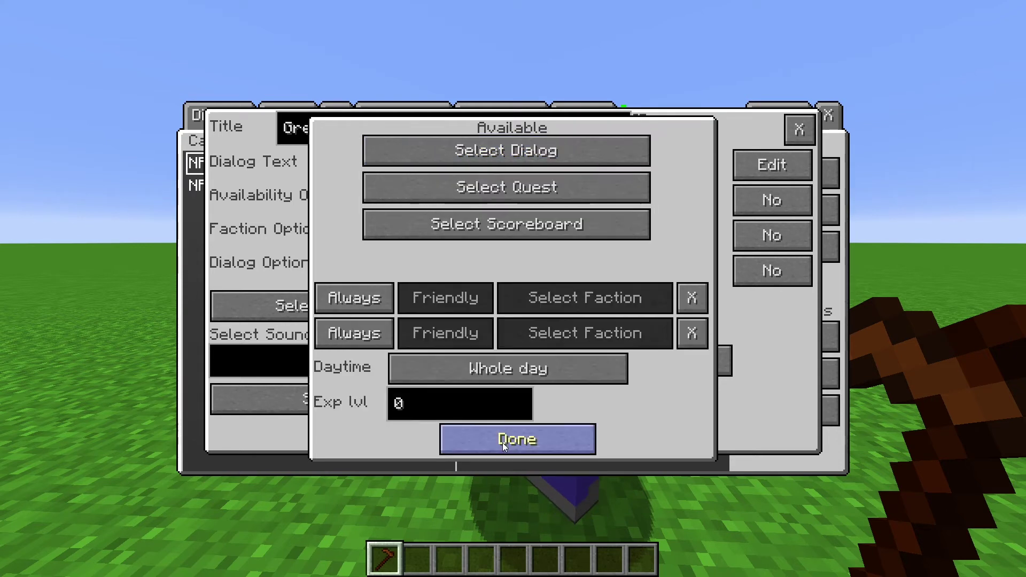
left_click(502, 442)
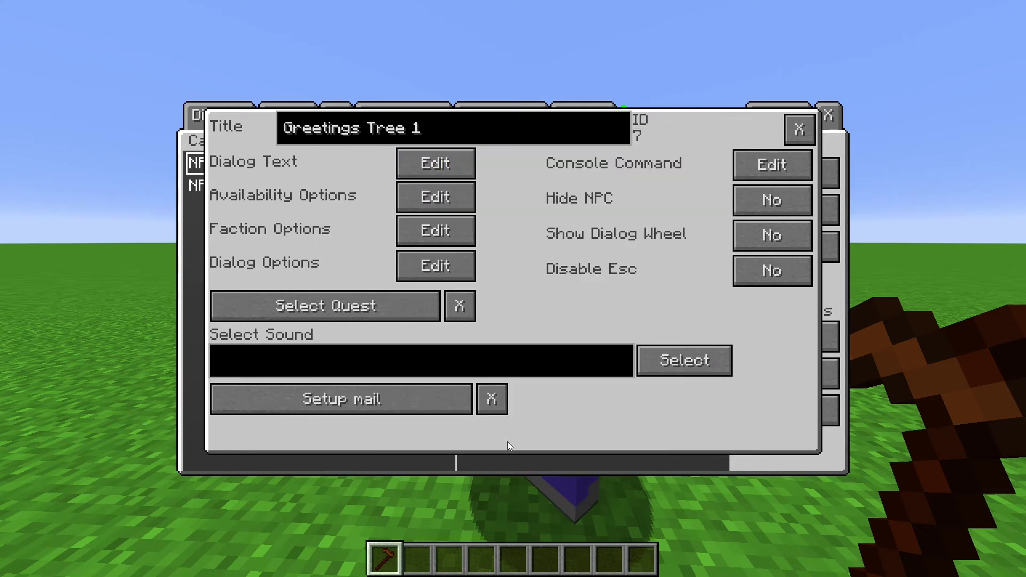
Set the Greetings Tree 2 dialog's availability to After NPC 2's "Friend said" dialog
left_click(785, 130)
double_click(596, 185)
left_click(446, 201)
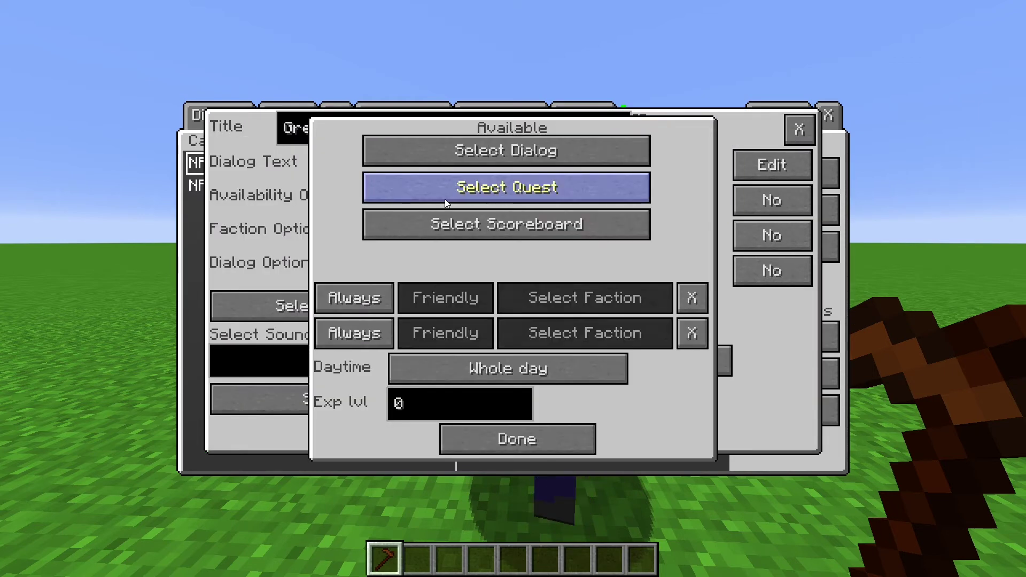
left_click(448, 152)
left_click(369, 153)
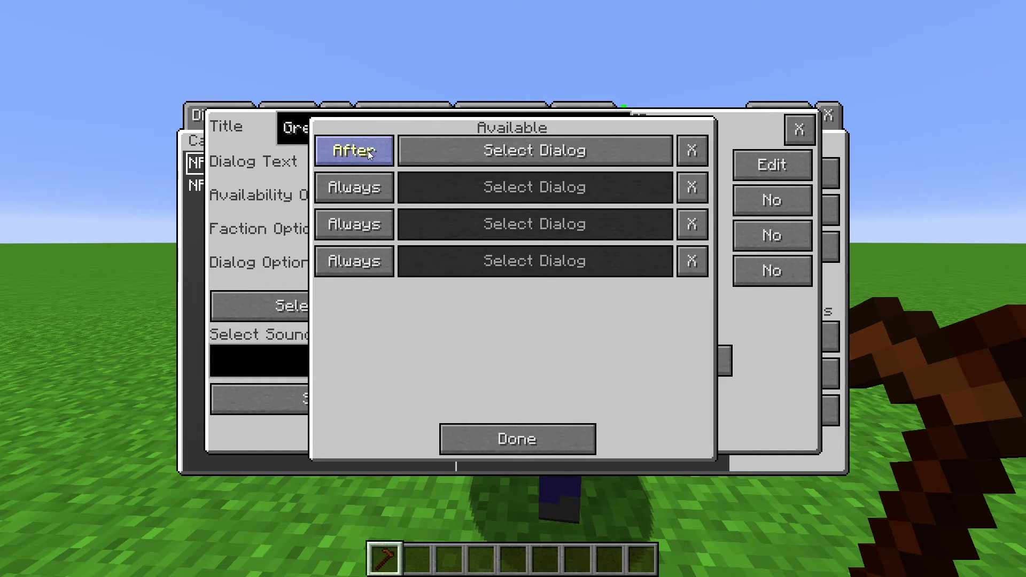
left_click(448, 153)
left_click(272, 166)
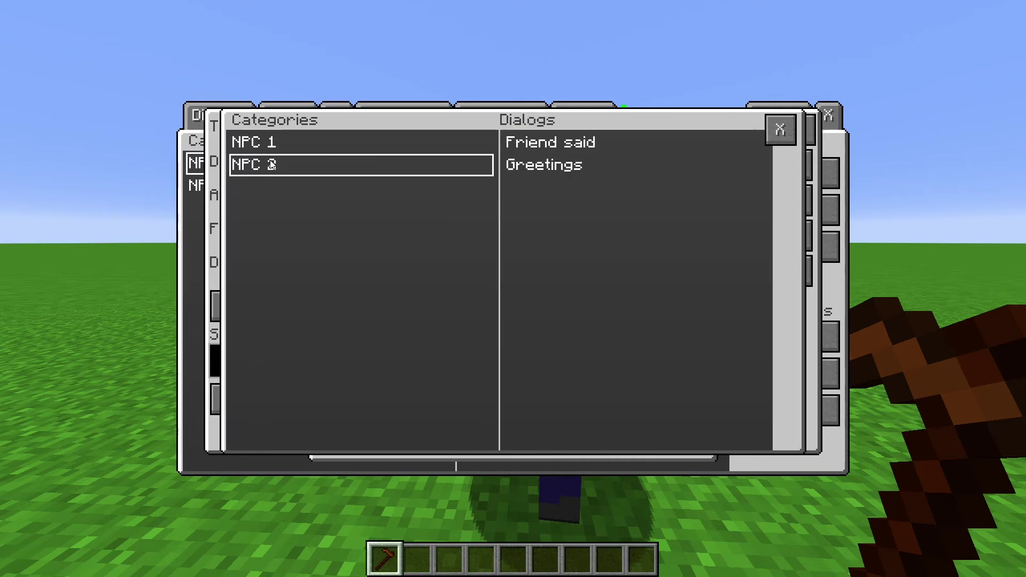
double_click(540, 147)
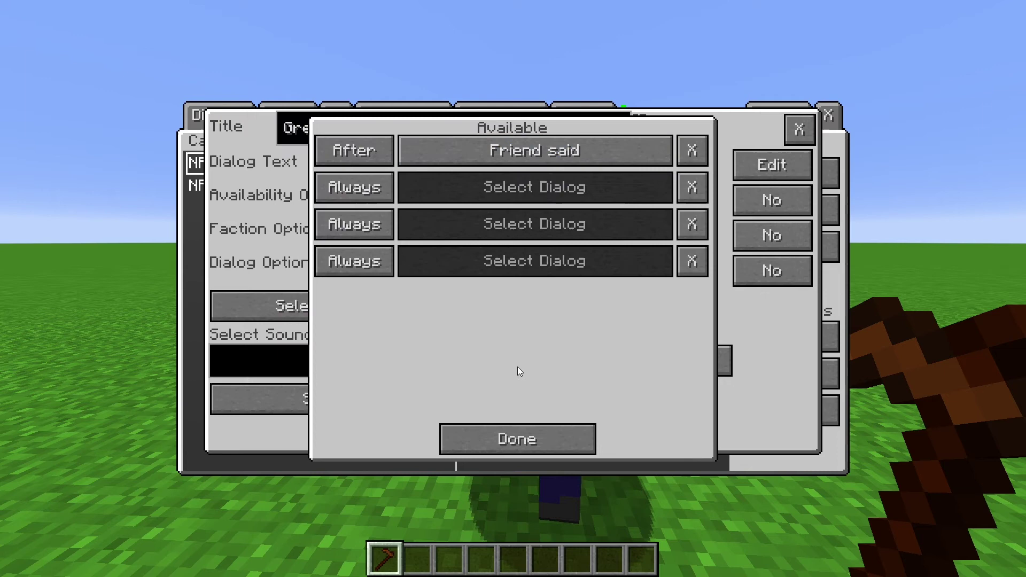
Confirm the availability options of the Greetings Tree 2 dialog and close its settings
left_click(510, 429)
left_click(510, 431)
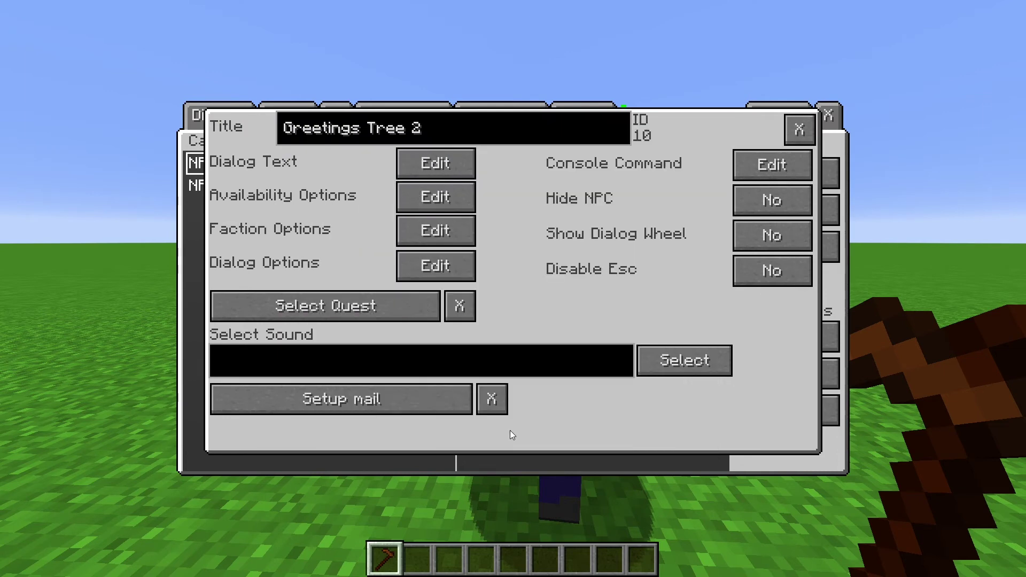
left_click(793, 134)
Assign Greetings Tree 1 to NPC 1's dialog slot 0 and Greetings Tree 2 to slot 1, closing the NPC's settings
left_click(476, 115)
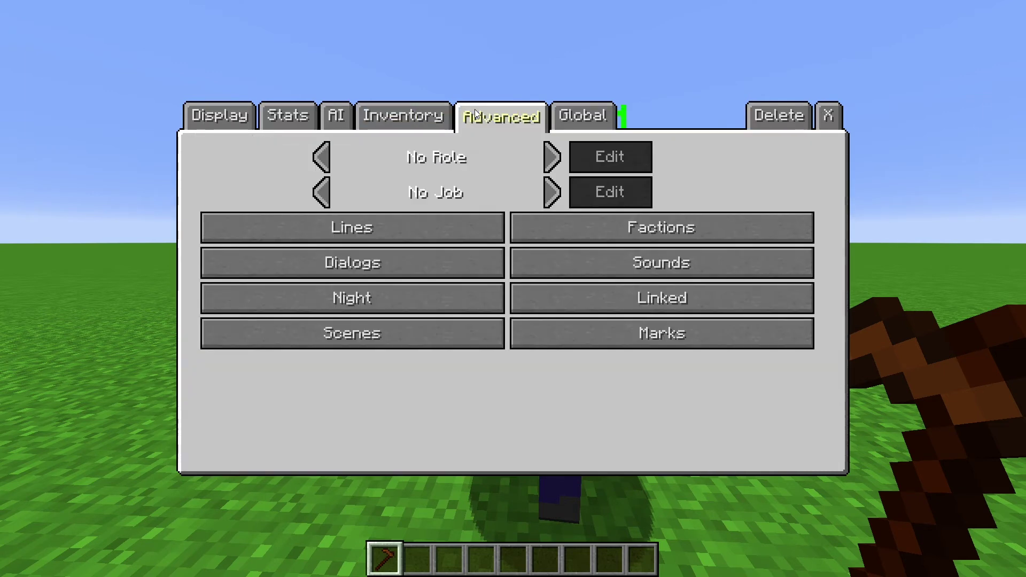
left_click(330, 267)
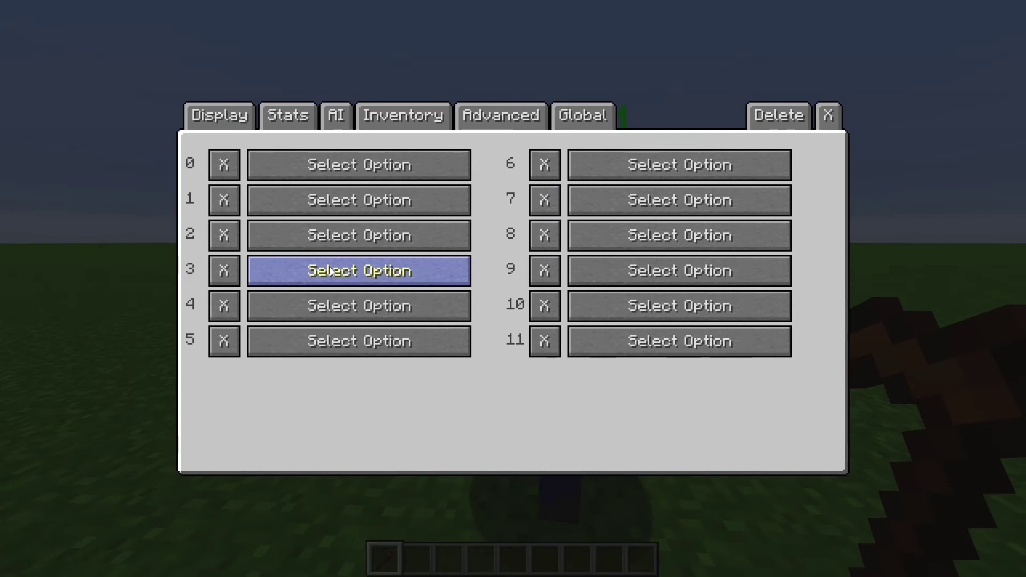
left_click(338, 170)
left_click(405, 146)
left_click(548, 143)
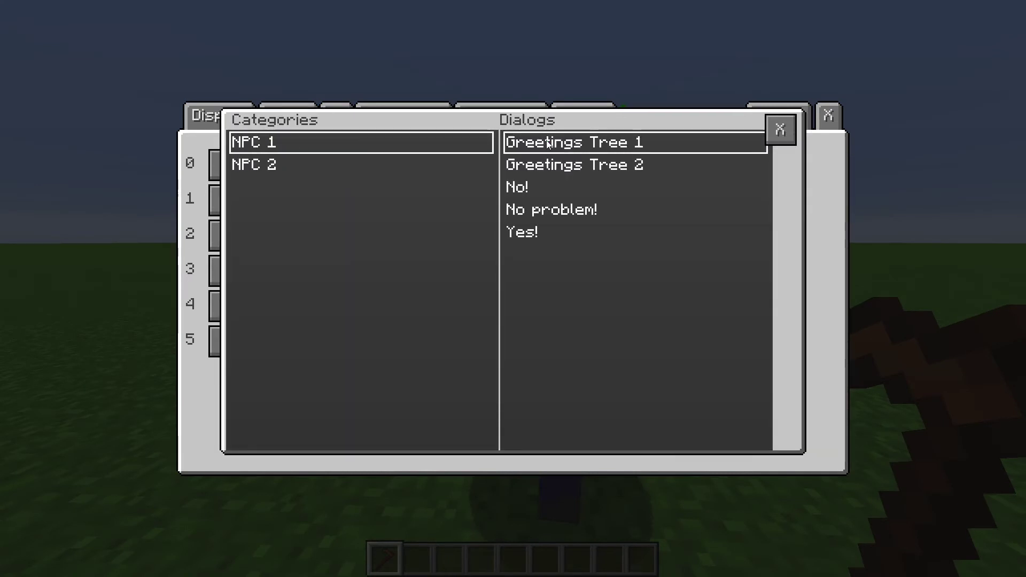
left_click(547, 143)
left_click(338, 195)
left_click(268, 150)
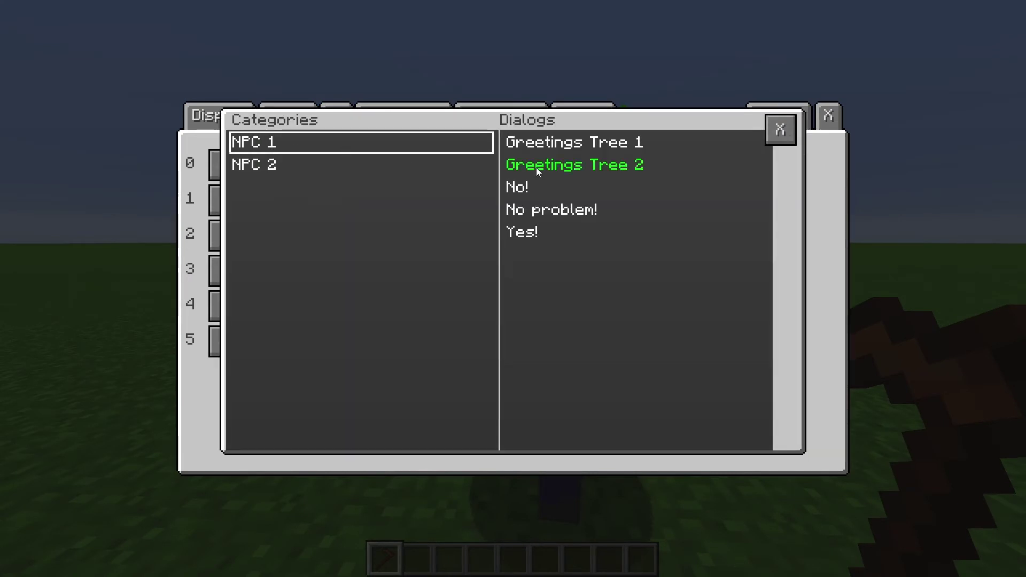
left_click(537, 168)
left_click(536, 168)
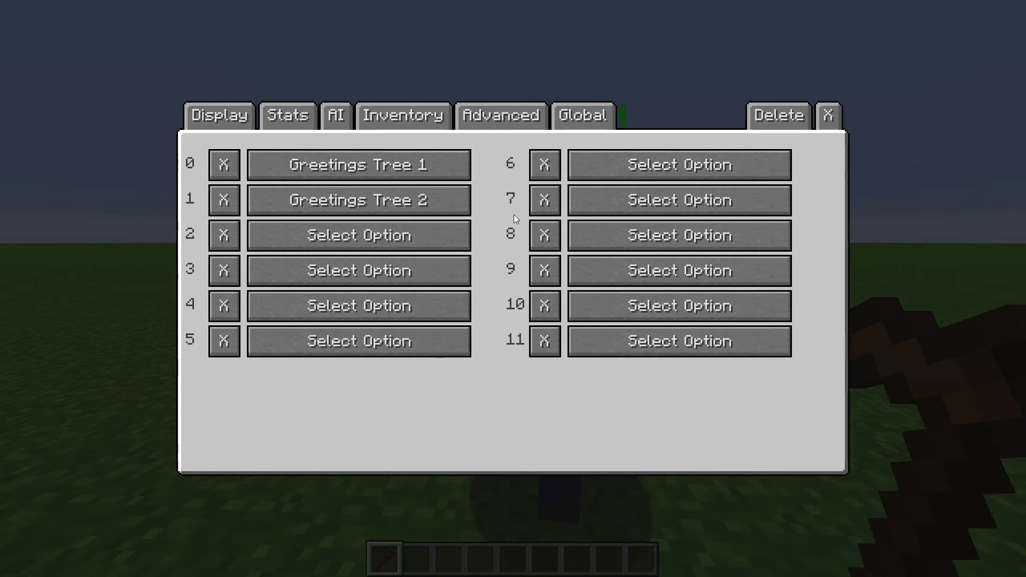
left_click(826, 113)
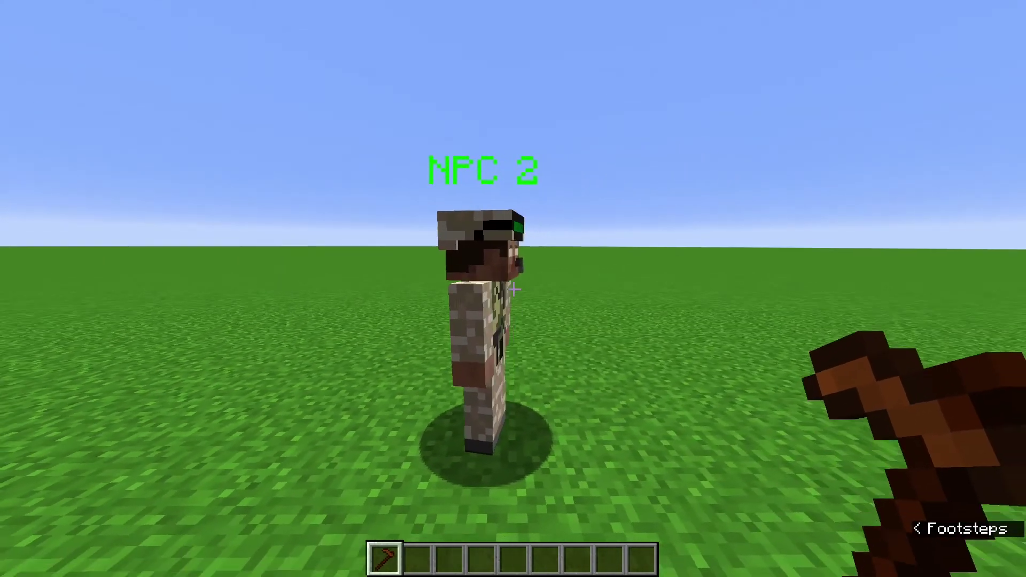
Assign the second dialog of the NPC 2 category to NPC 2's dialog slot 0 and close the NPC's settings
right_click(513, 289)
left_click(501, 114)
left_click(408, 230)
left_click(320, 176)
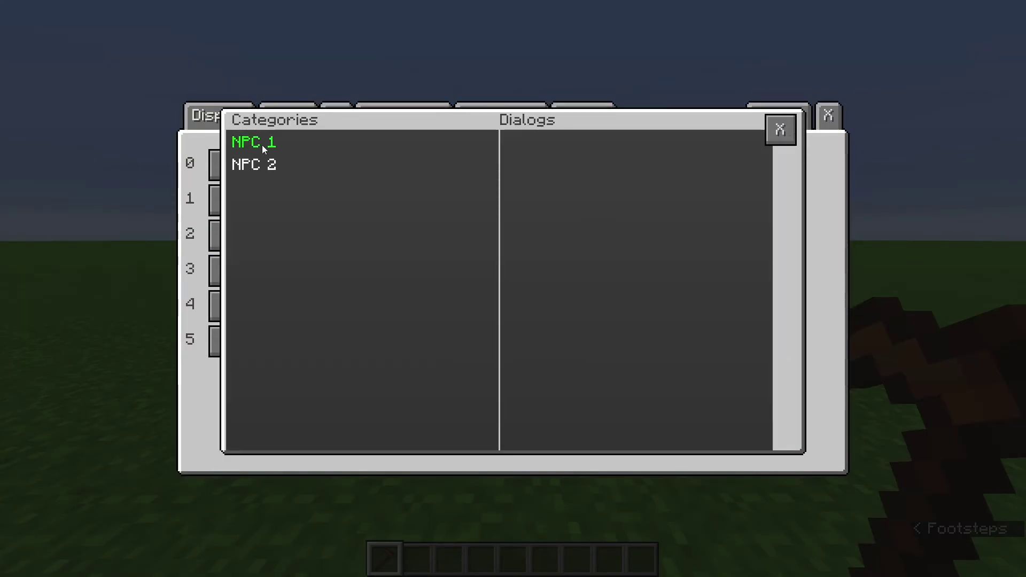
left_click(251, 162)
double_click(587, 162)
left_click(828, 115)
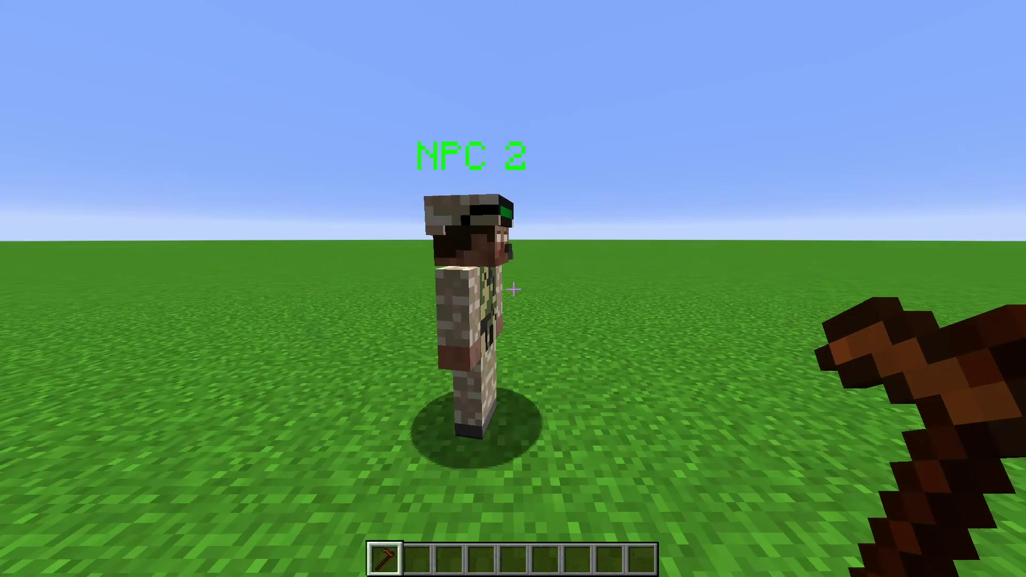
Talk to NPC 1 to test its greeting before any conversation with NPC 2, and leave the conversation
key("w")
right_click(513, 288)
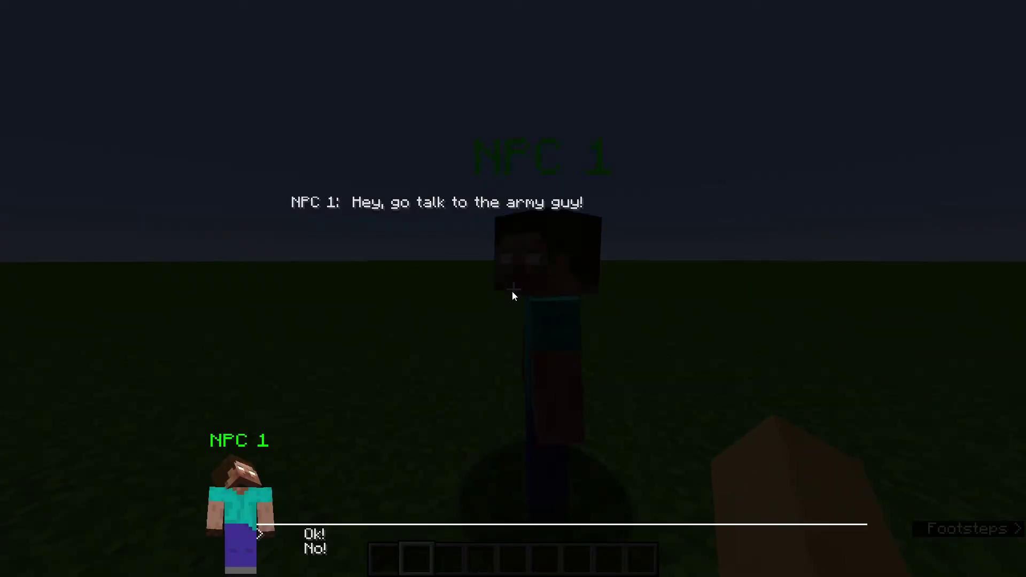
key("Escape")
right_click(513, 289)
key("Escape")
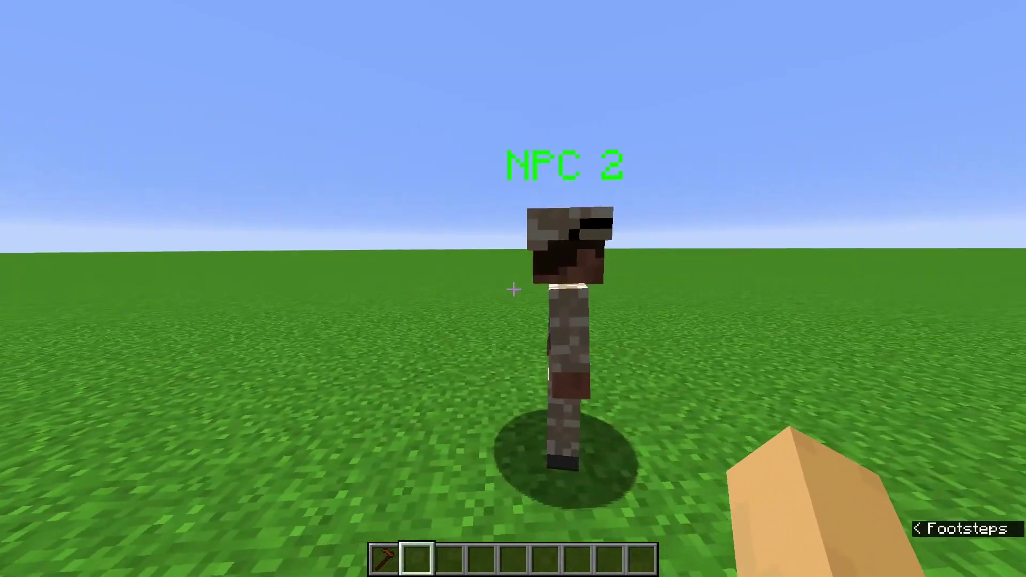
Answer NPC 2 with "My friend said to.", leave the conversation and talk to NPC 1 again to test the changed greeting
right_click(512, 289)
key("Return")
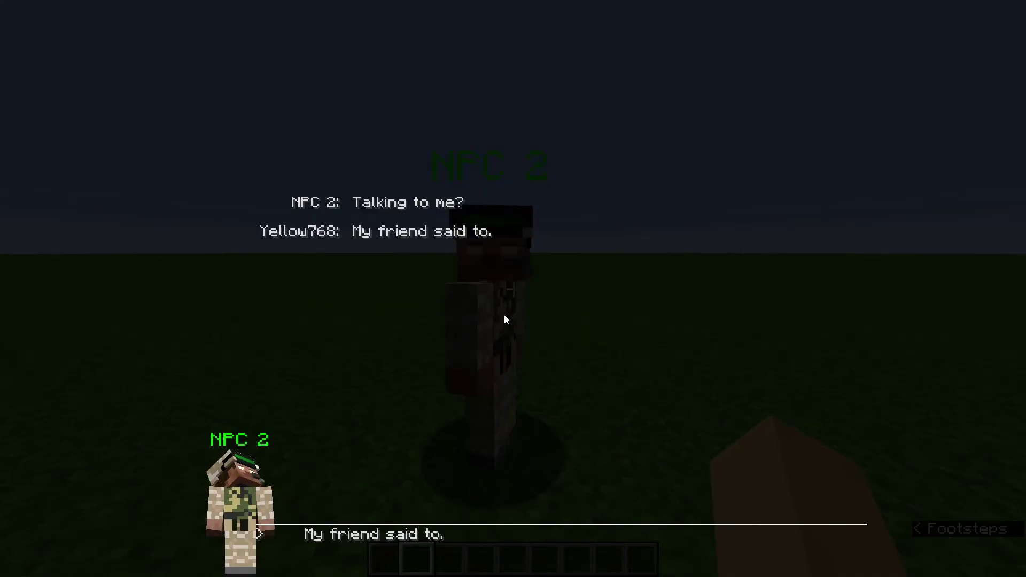
key("Escape")
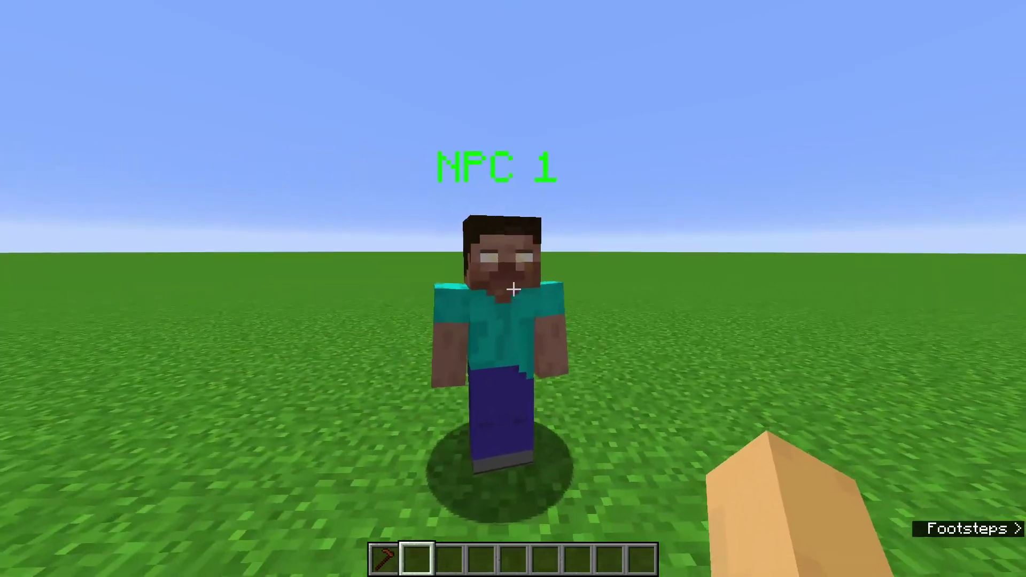
right_click(513, 289)
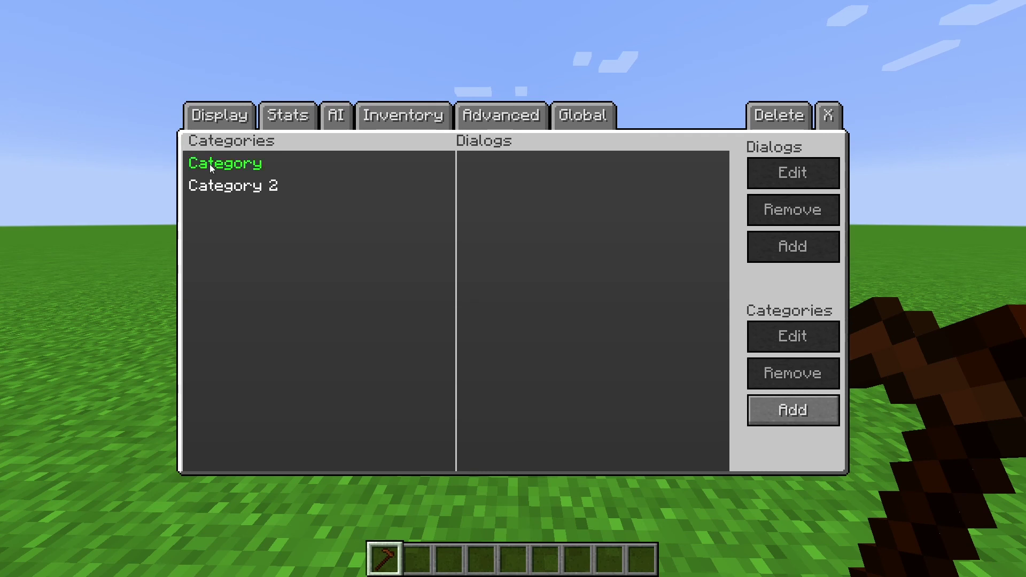
In the "Cool name!" dialog of Category, title the second dialog option "heY"
left_click(209, 165)
double_click(482, 164)
left_click(455, 260)
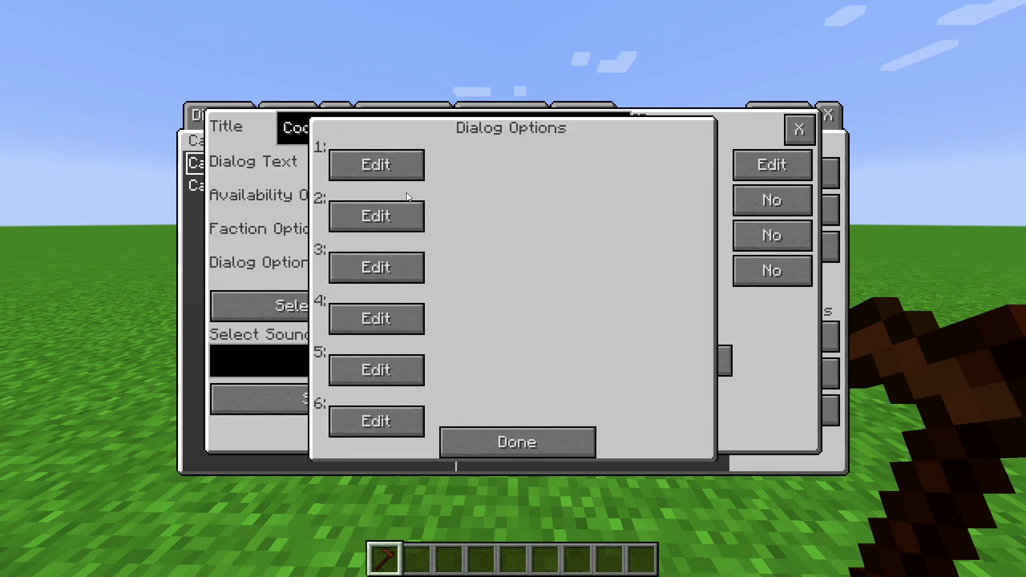
left_click(406, 203)
left_click(434, 156)
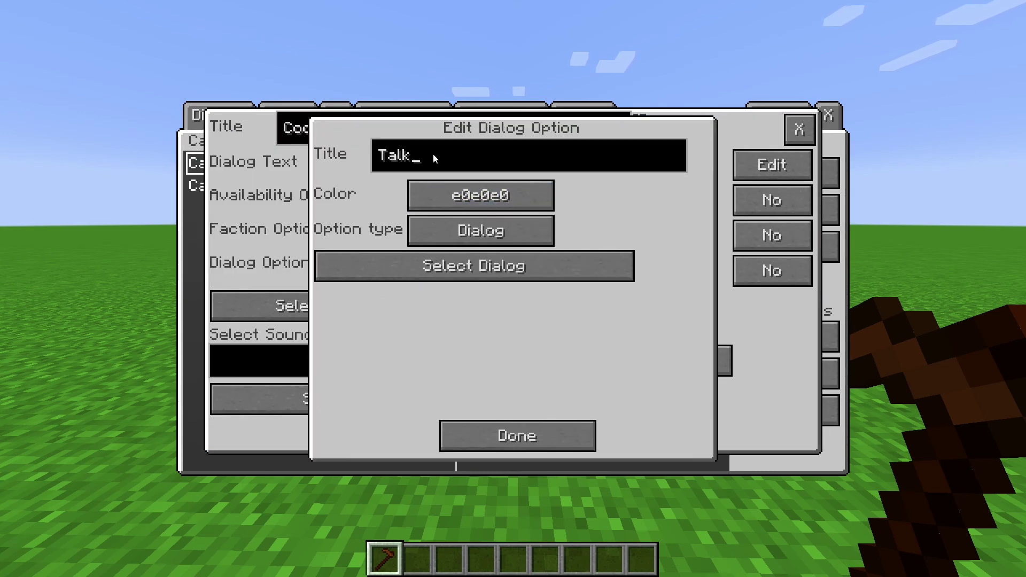
key("ctrl+a")
type("heY")
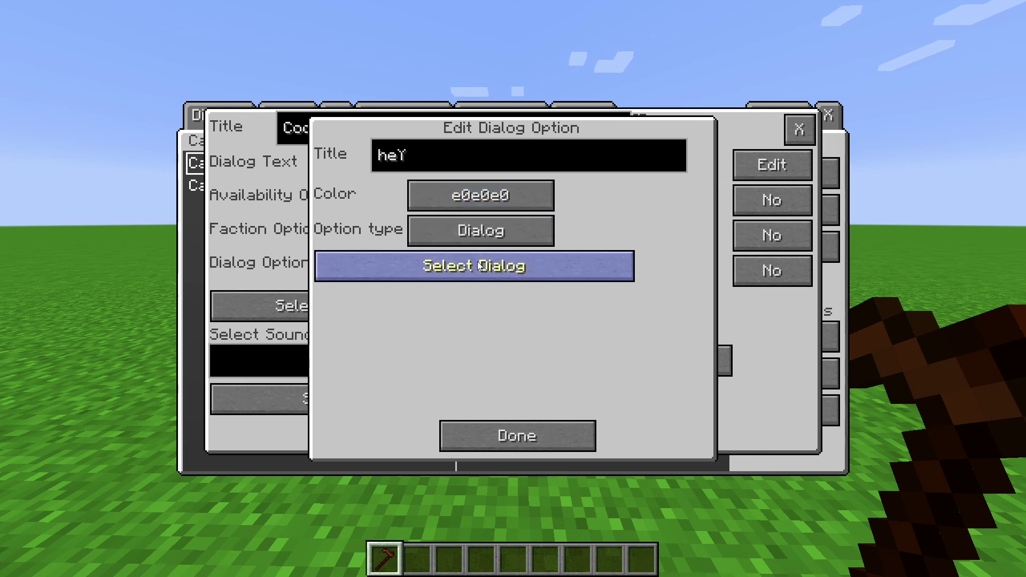
Link the "heY" option to the Bla dialog in Category 2, confirm and close the "Cool name!" settings
left_click(422, 266)
left_click(296, 166)
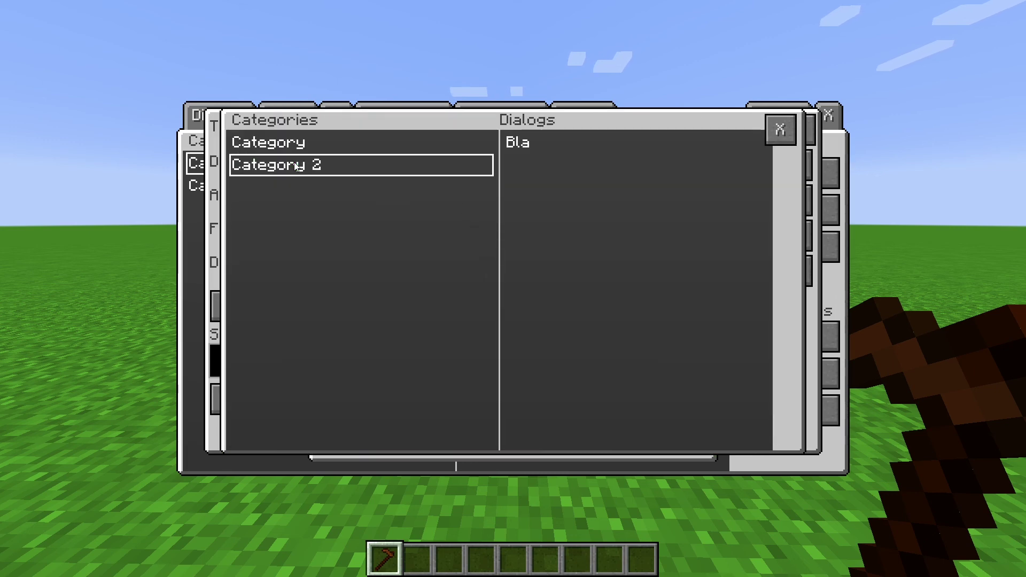
double_click(534, 142)
left_click(550, 425)
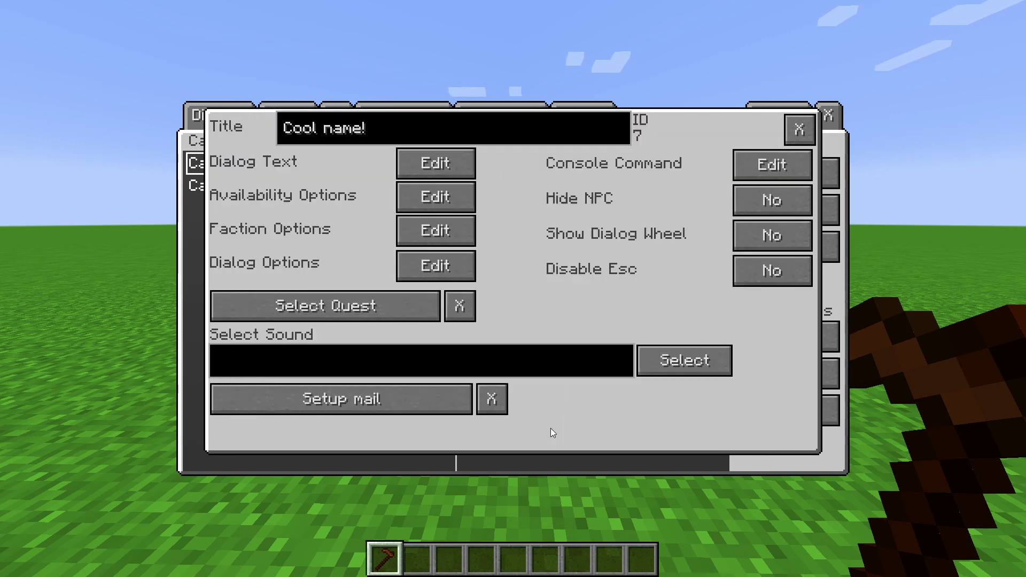
left_click(797, 137)
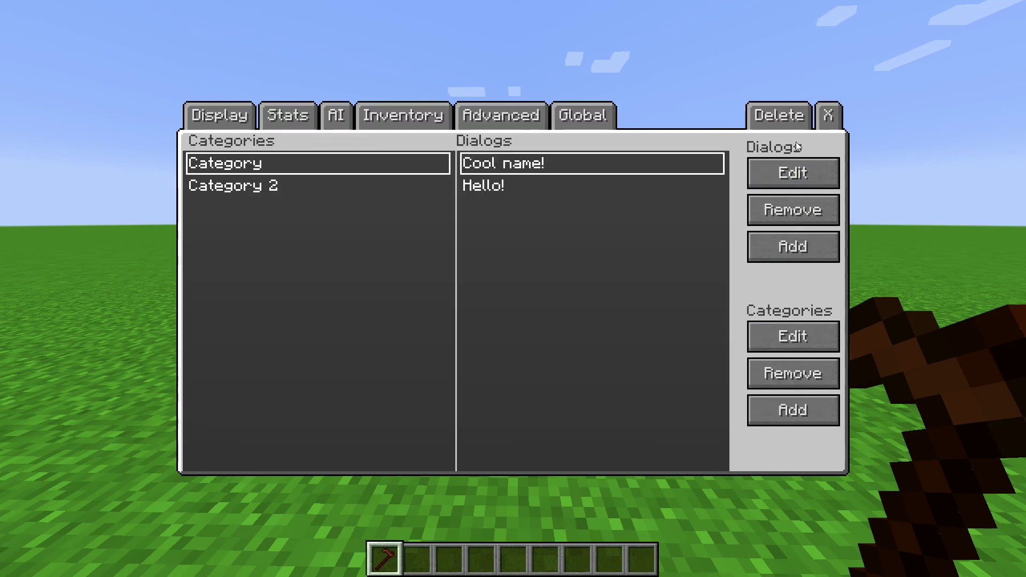
left_click(264, 190)
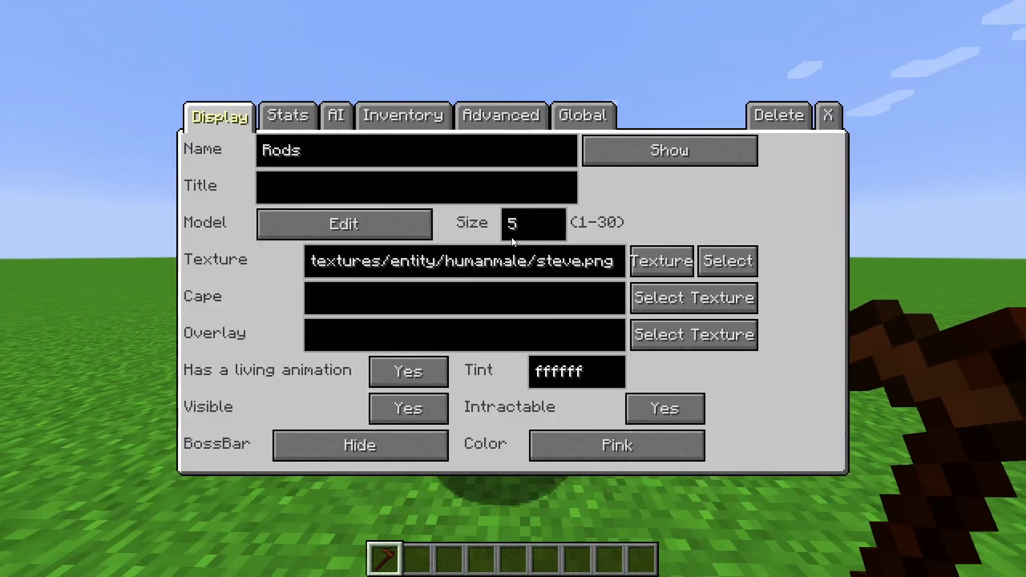
Assign the "Hello!" dialog from Category to dialog slot 0 of the NPC Rods
left_click(513, 126)
left_click(441, 262)
left_click(314, 167)
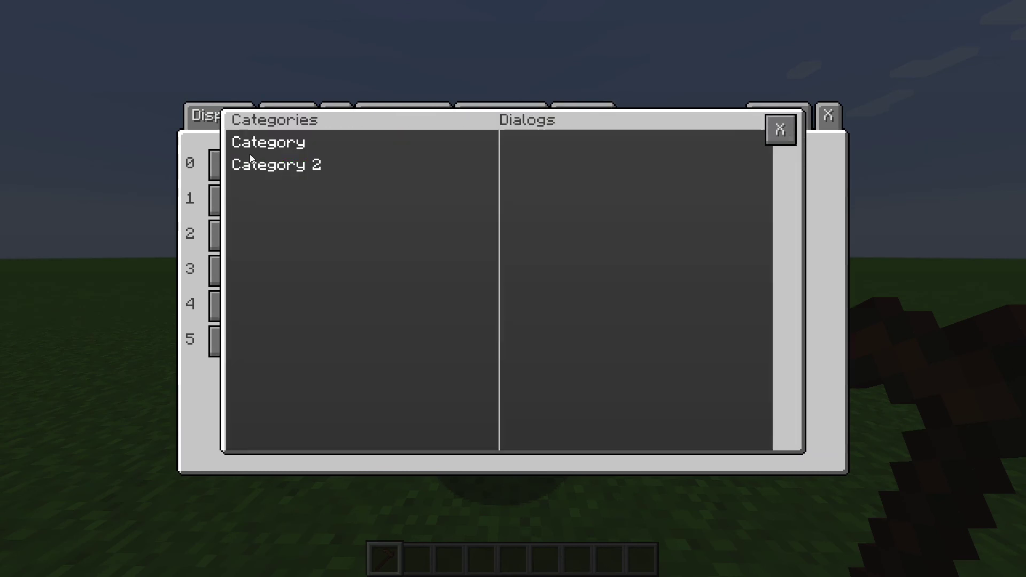
left_click(283, 143)
double_click(516, 163)
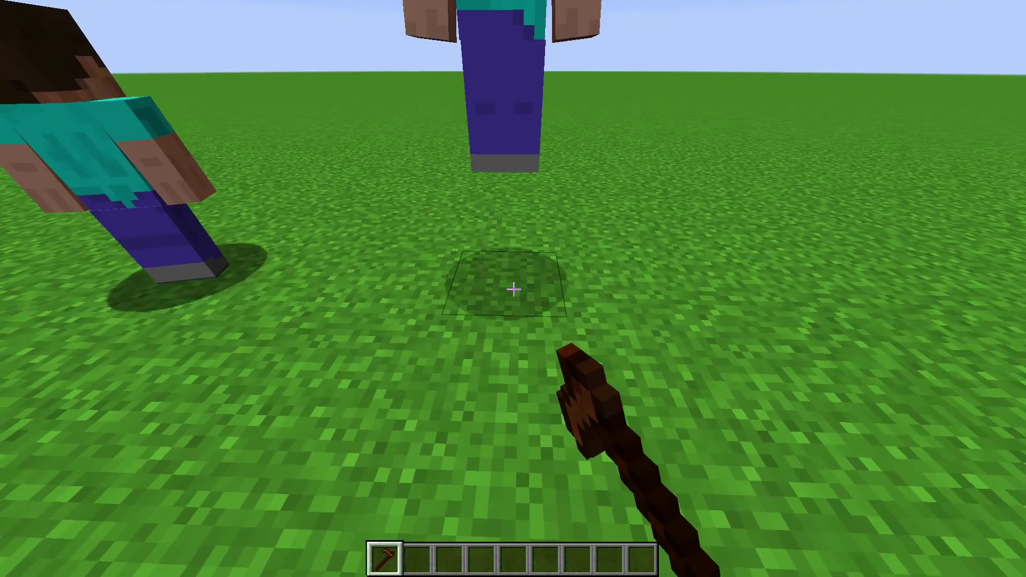
Assign the "Hello!" dialog from Category to dialog slot 0 of the NPC Smaik
right_click(513, 289)
left_click(501, 115)
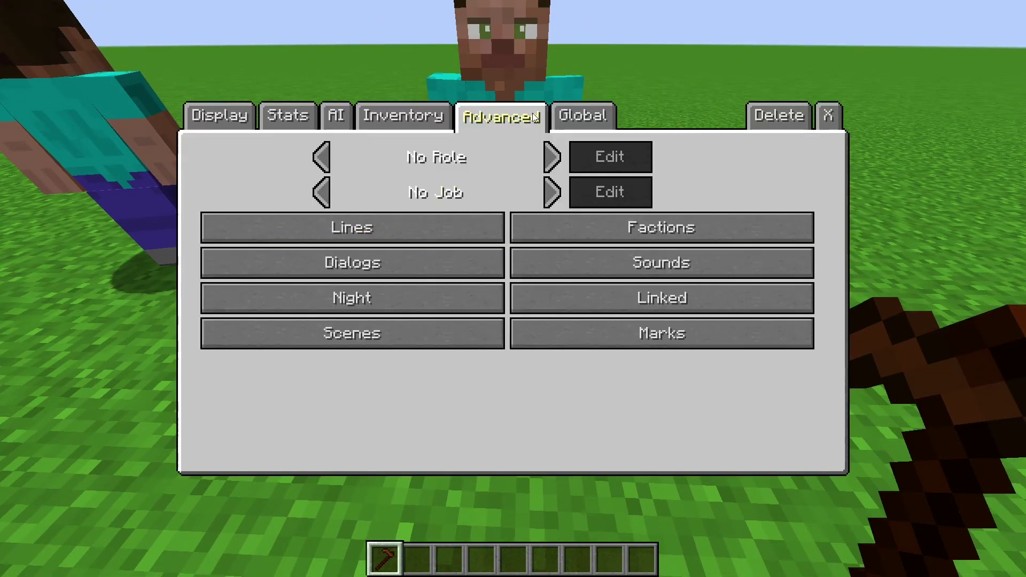
left_click(431, 261)
left_click(314, 175)
left_click(271, 144)
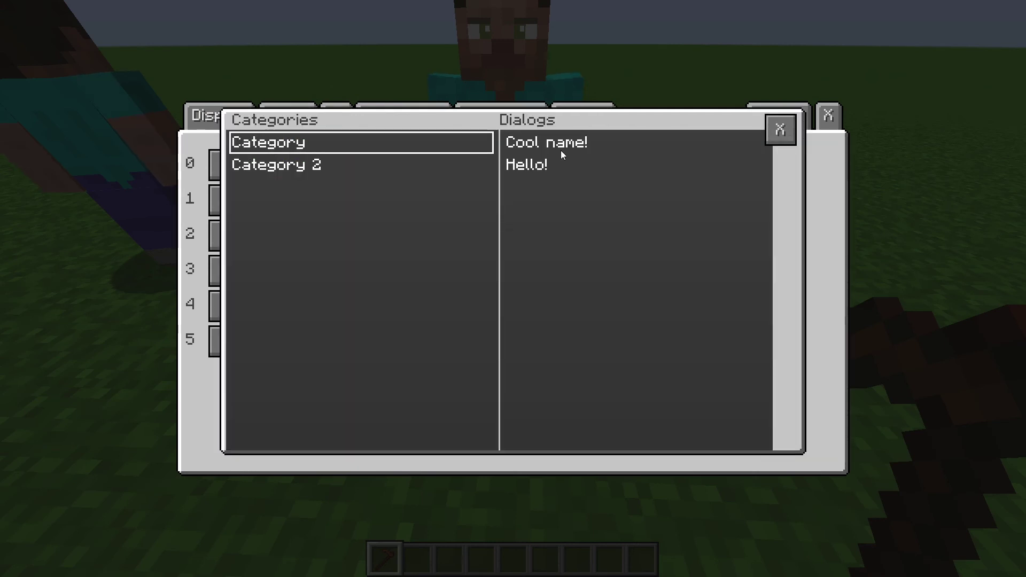
double_click(526, 162)
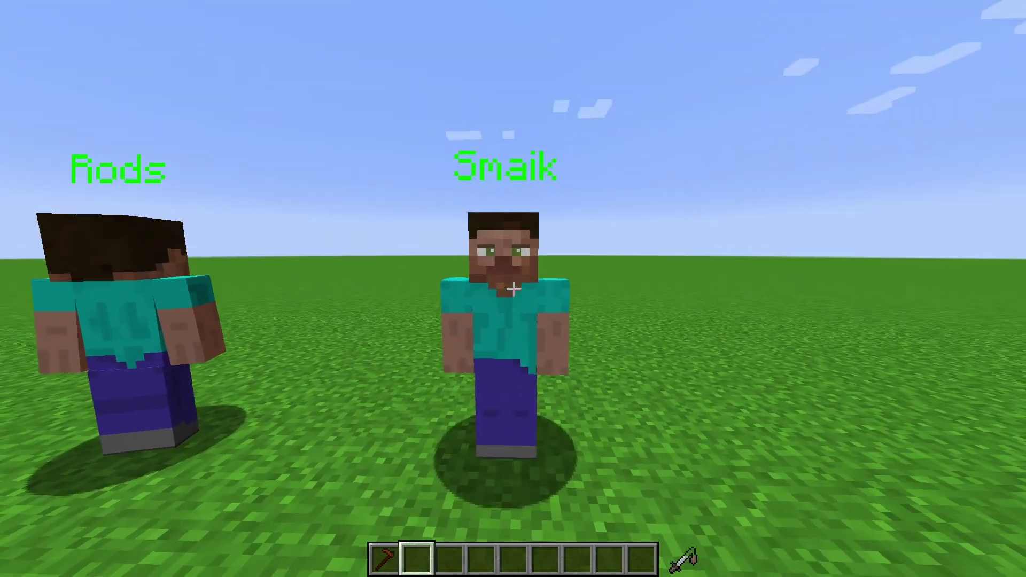
Talk to Smaik and Rods and answer their dialog options to test the shared "Hello!" dialog
right_click(513, 288)
left_click(459, 449)
left_click(454, 466)
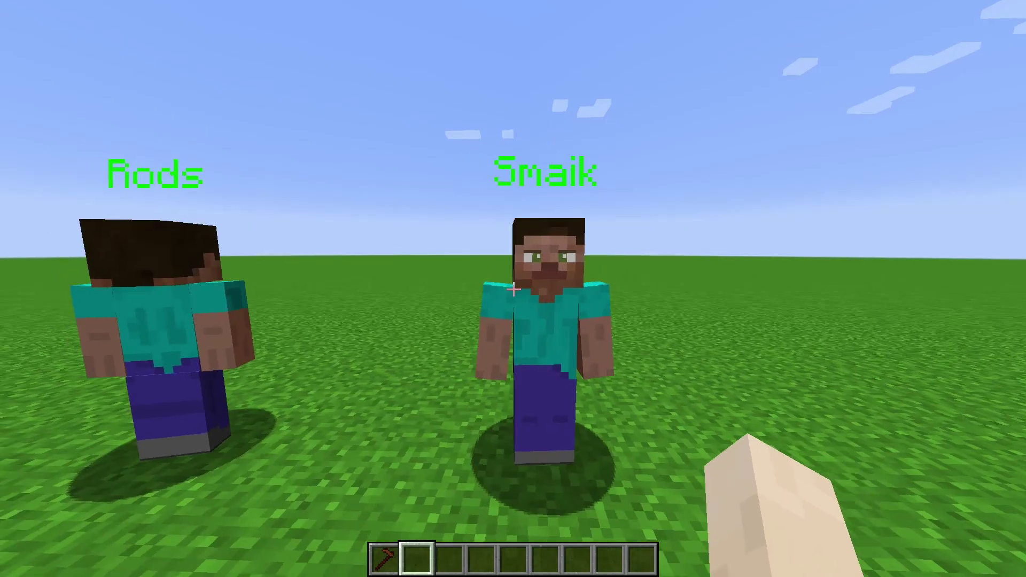
right_click(512, 289)
left_click(513, 289)
left_click(513, 288)
left_click(514, 292)
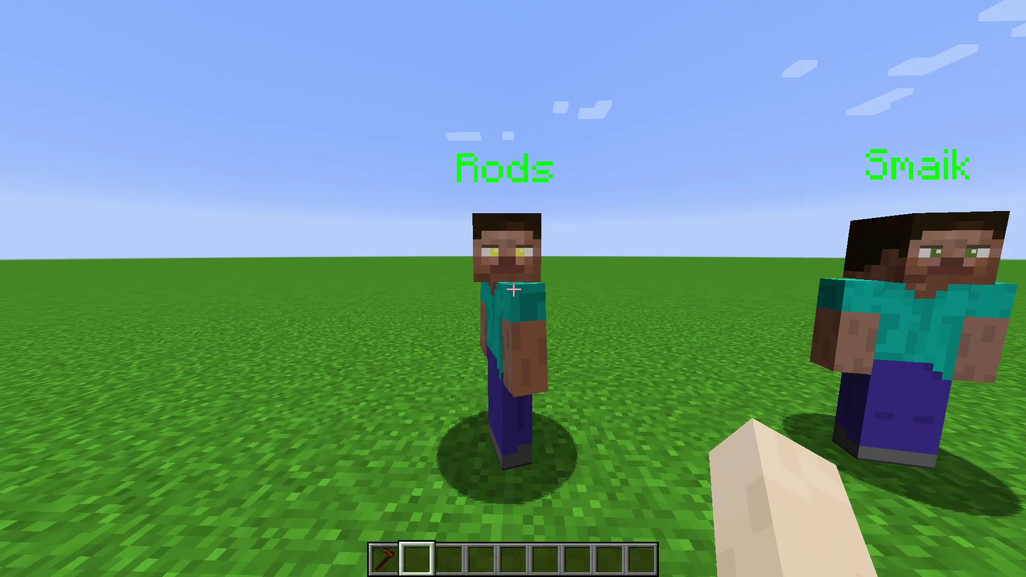